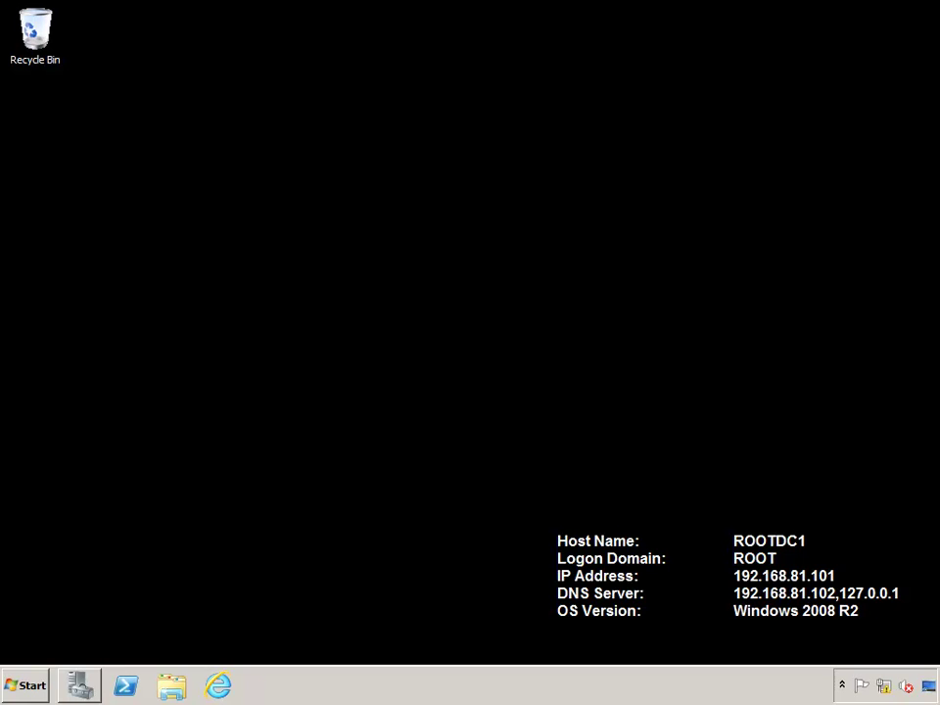
# Step: Open Server Manager and initialize Disk 1 as MBR, leaving its 30 GB unallocated
pyautogui.click(82, 687)
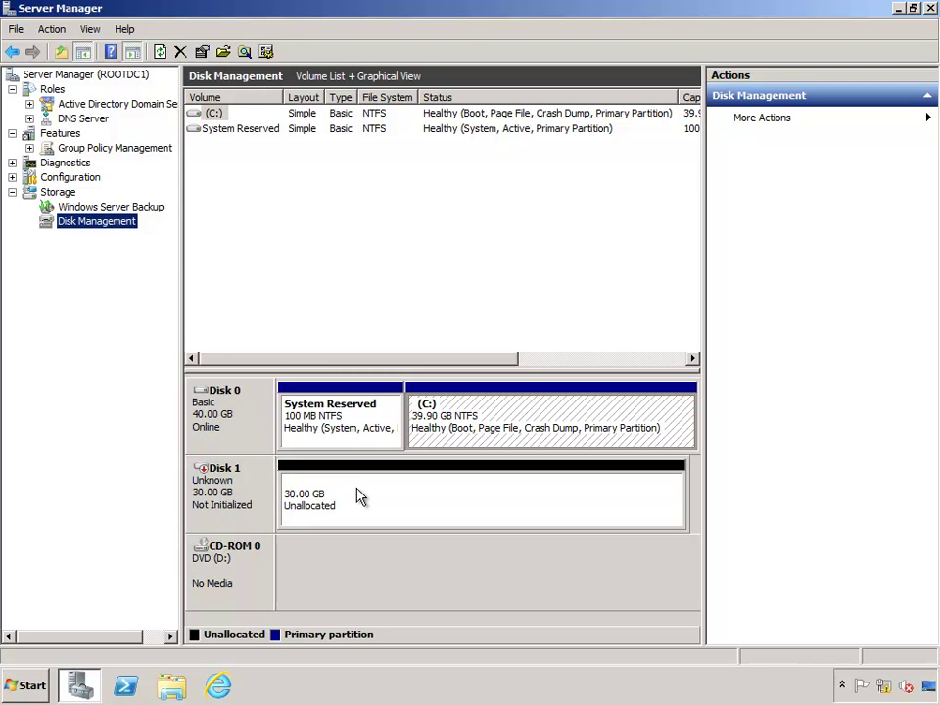
pyautogui.rightClick(255, 485)
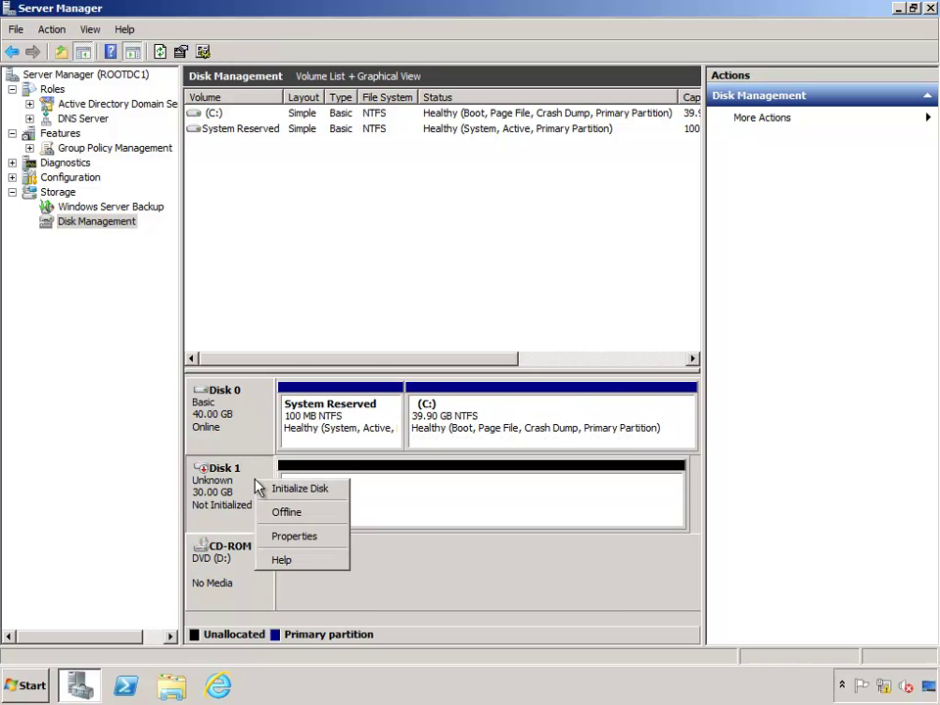
pyautogui.click(329, 495)
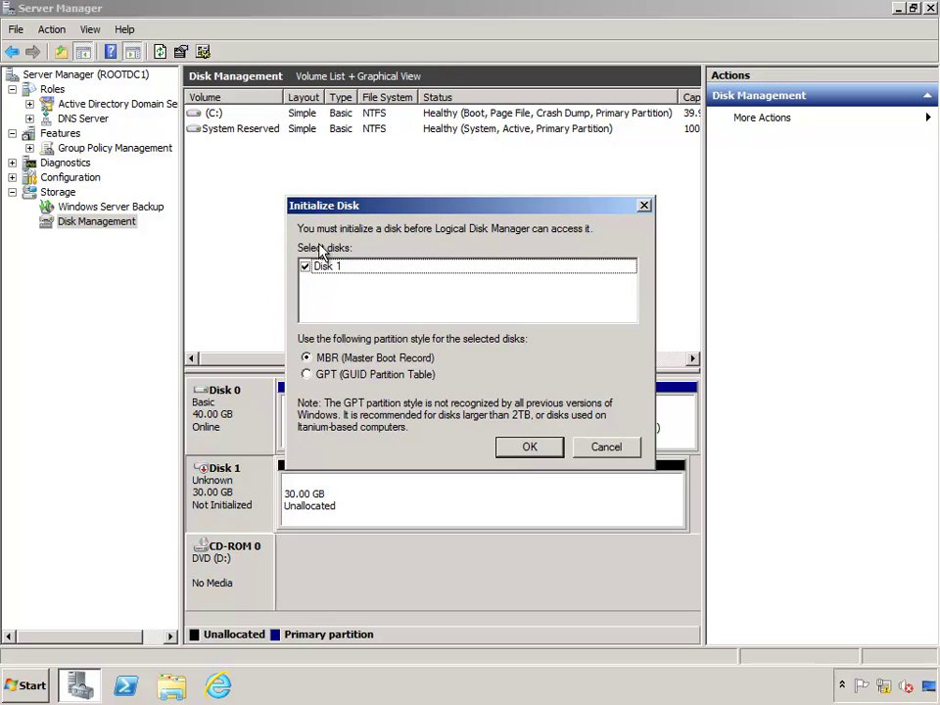
pyautogui.click(532, 450)
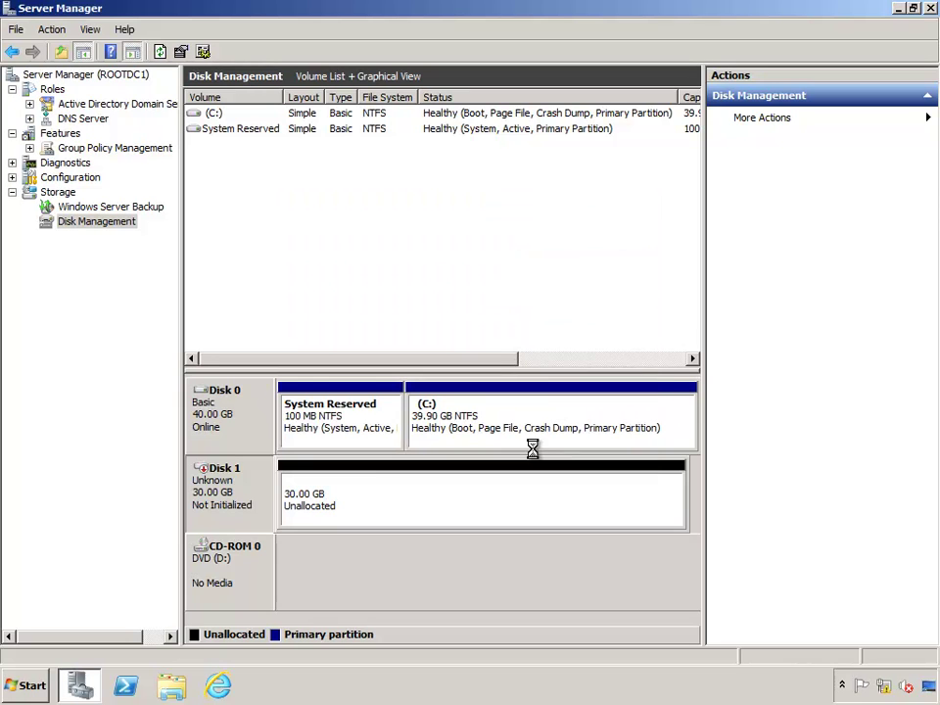
pyautogui.rightClick(253, 497)
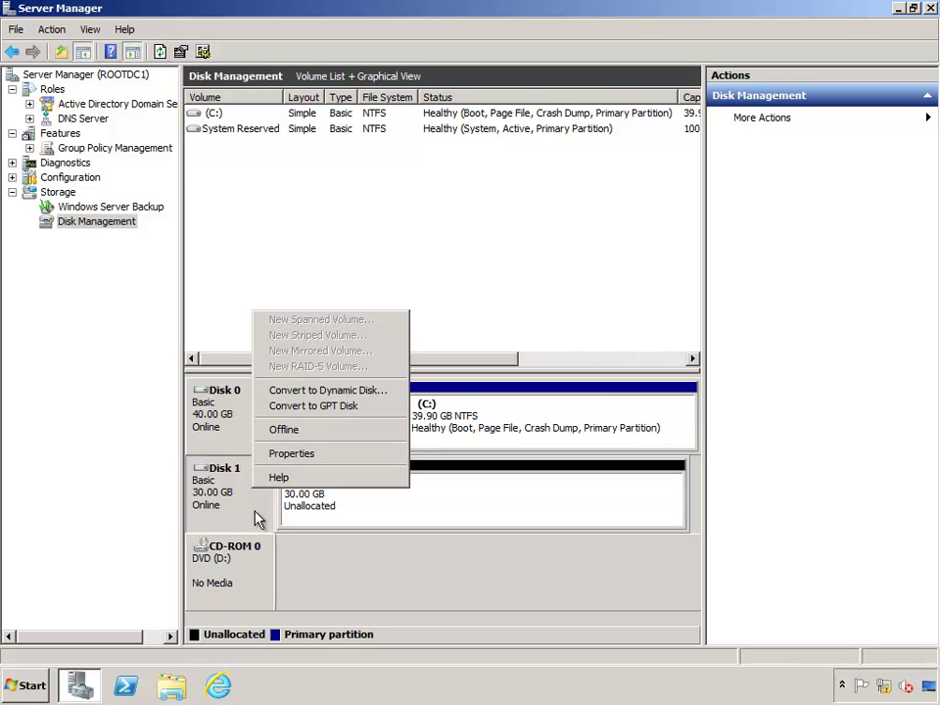
pyautogui.click(255, 516)
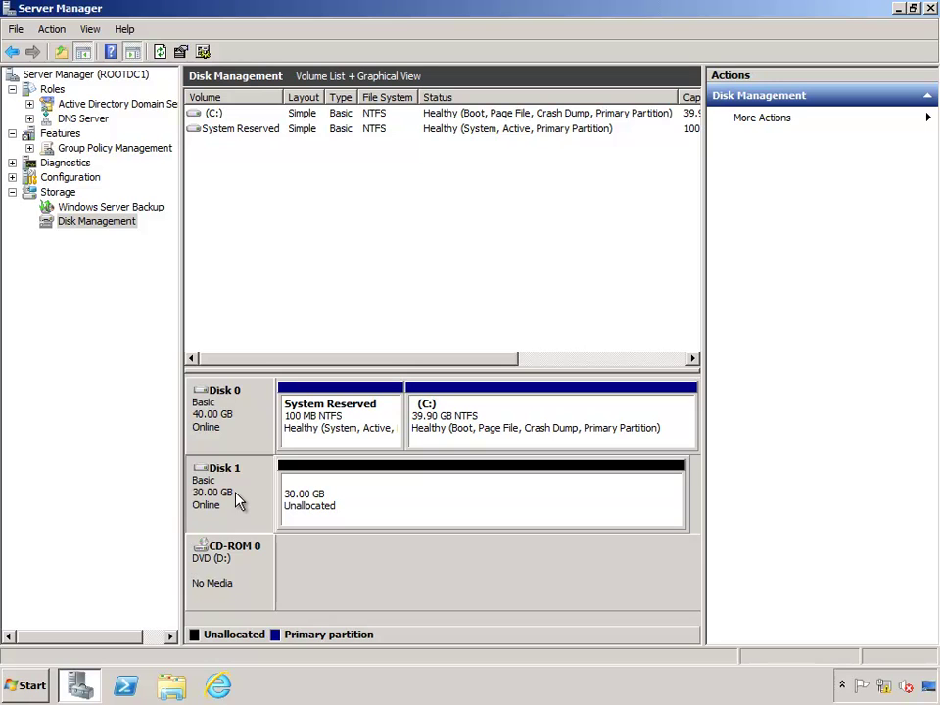
# Step: Add and install the Windows Server Backup Features, including Command-line Tools
pyautogui.click(50, 140)
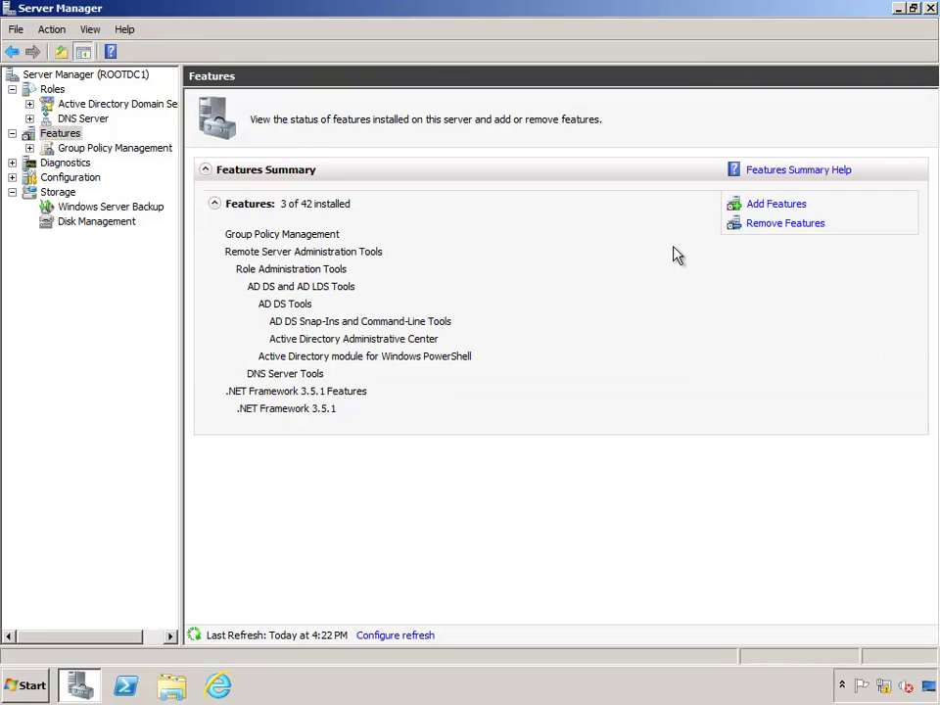
pyautogui.click(777, 204)
pyautogui.moveTo(613, 319); pyautogui.dragTo(614, 445)
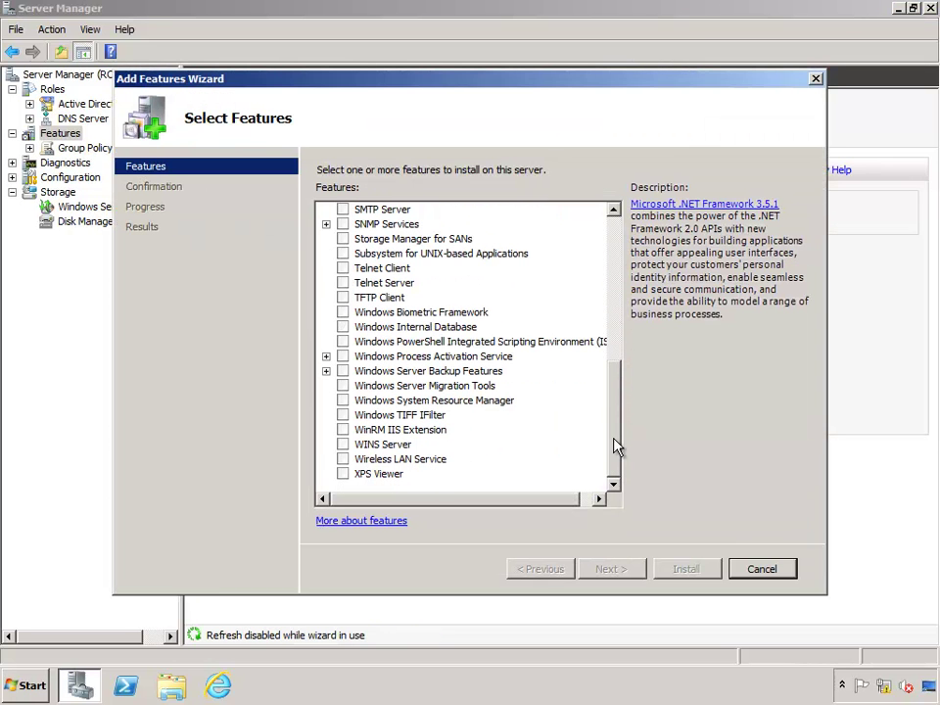
pyautogui.click(342, 370)
pyautogui.click(326, 370)
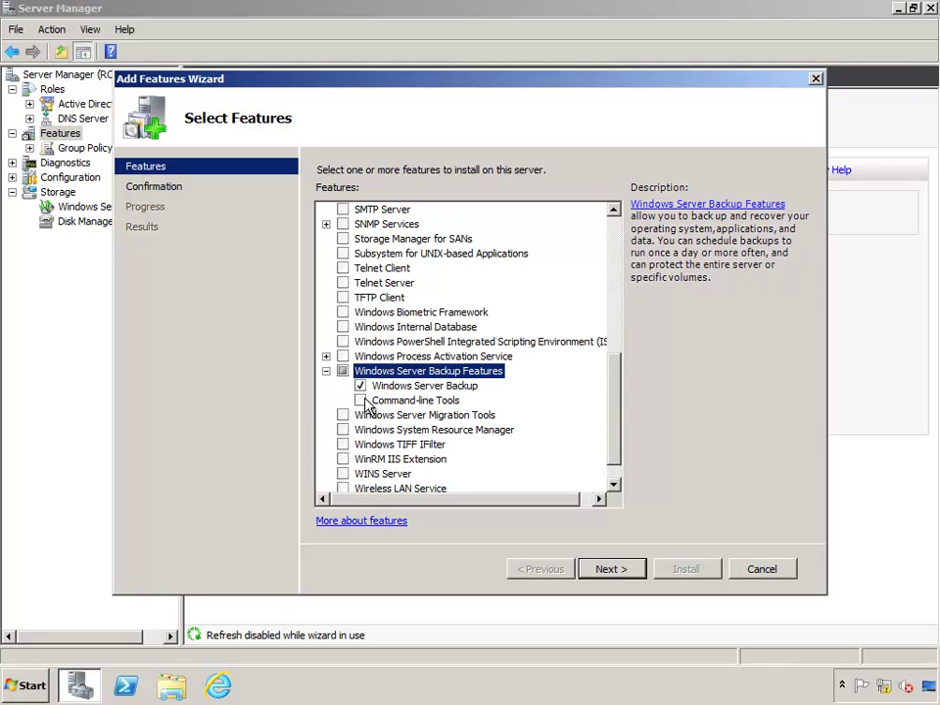
pyautogui.click(360, 401)
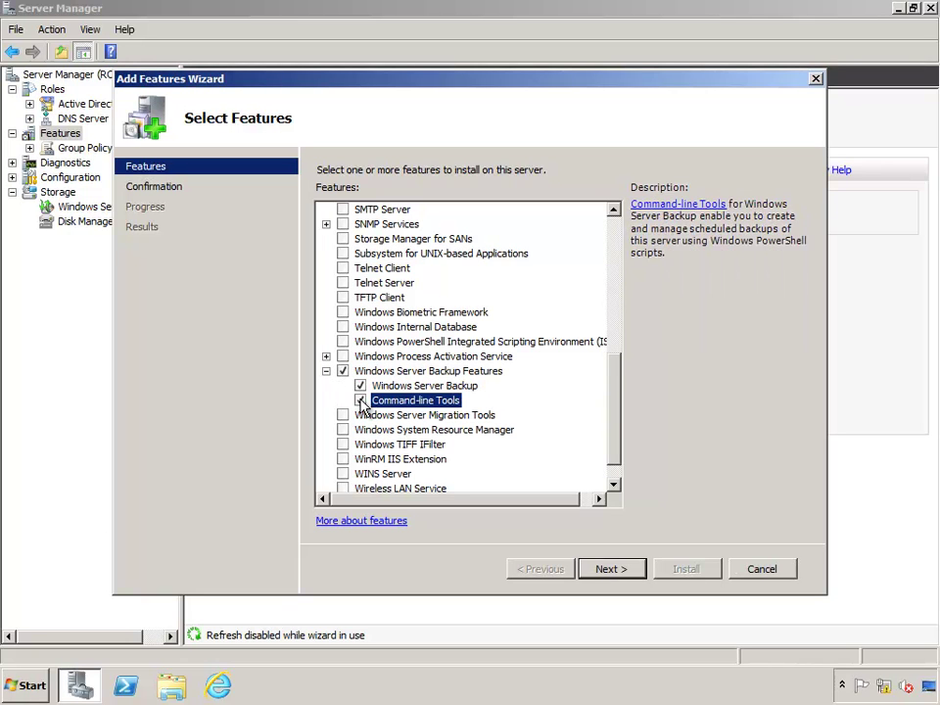
pyautogui.click(615, 570)
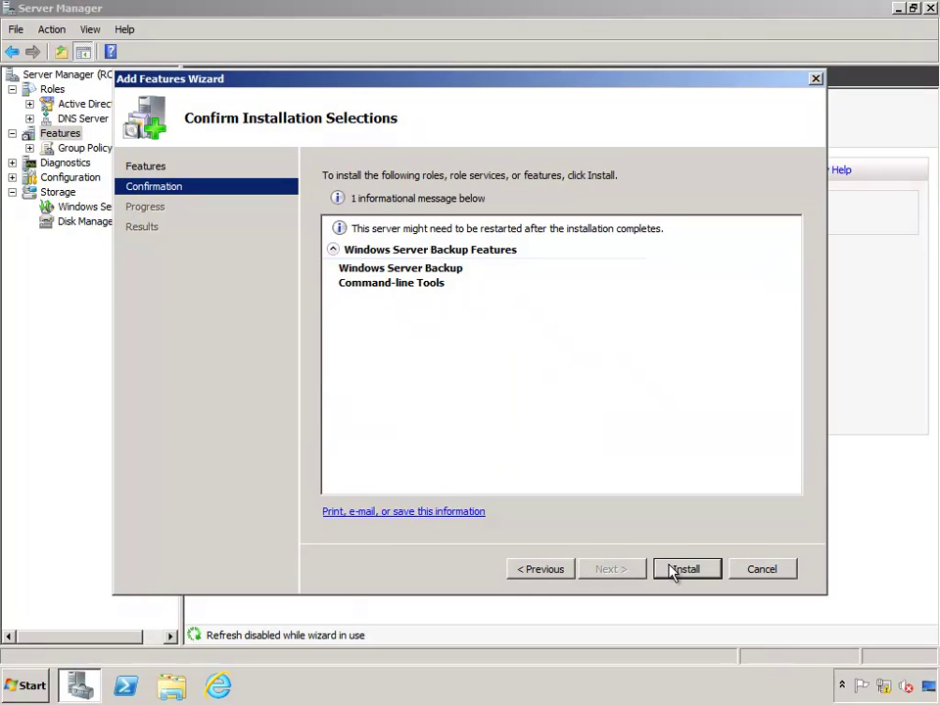
pyautogui.click(672, 573)
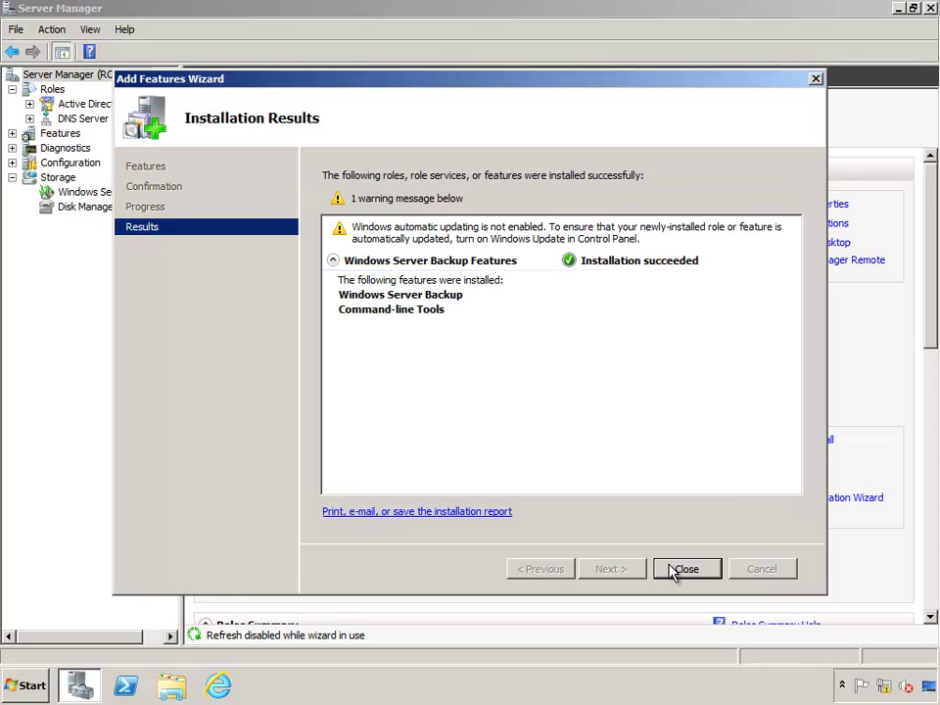
pyautogui.click(685, 569)
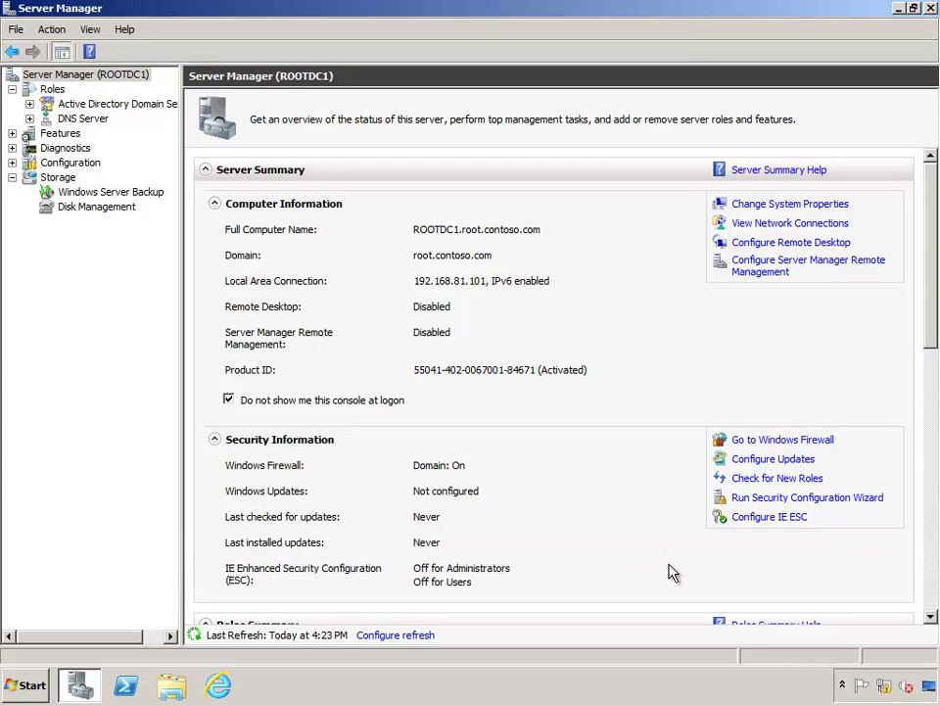
# Step: Open Windows Server Backup and start the Backup Schedule wizard, reaching Select Backup Configuration
pyautogui.click(102, 194)
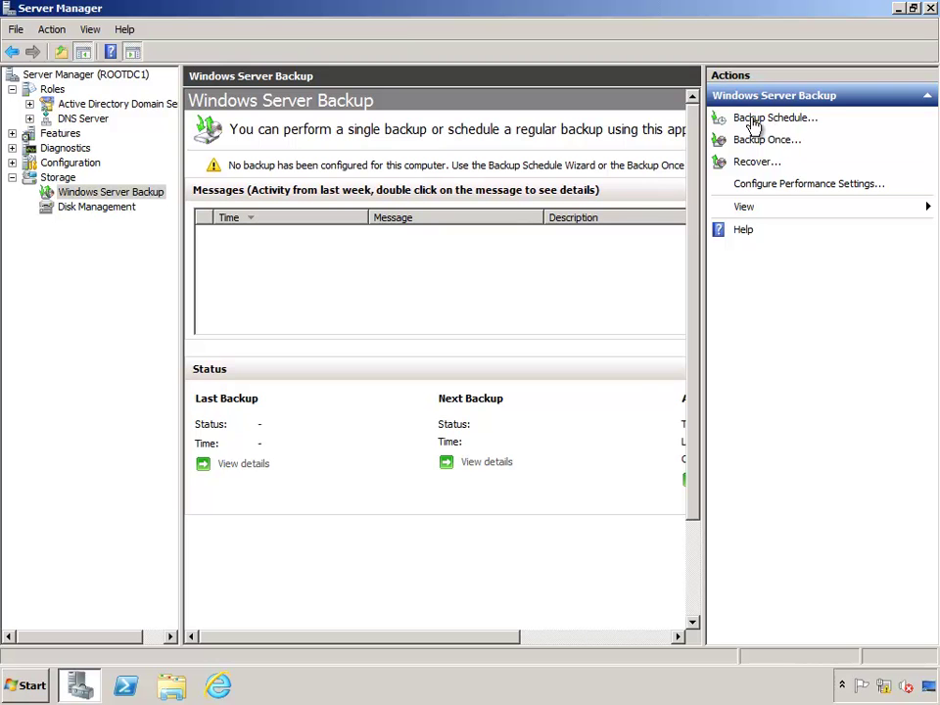
pyautogui.click(752, 122)
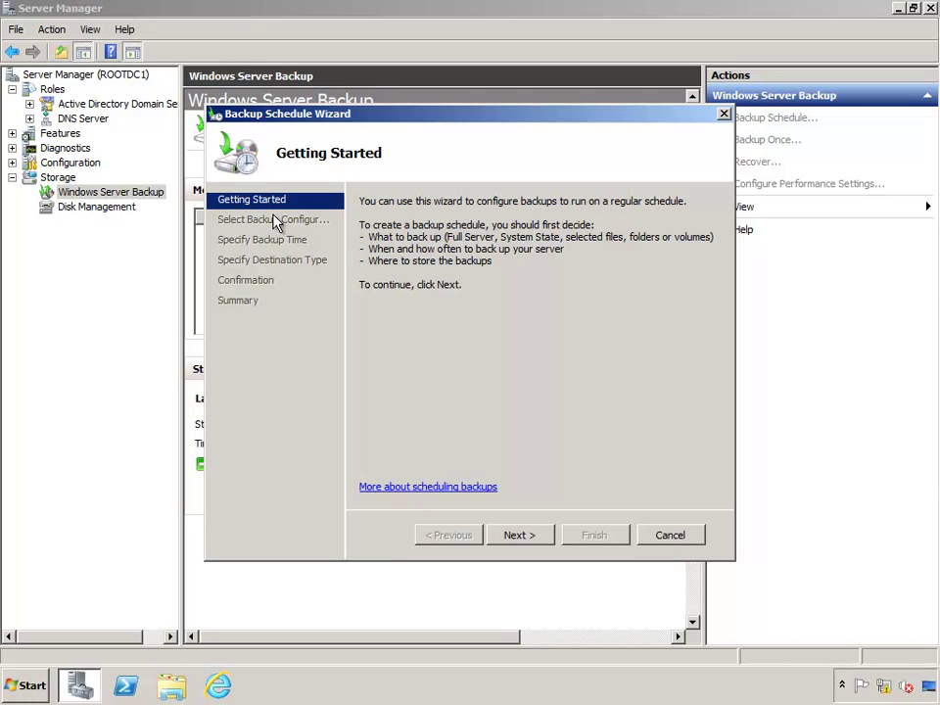
pyautogui.click(537, 541)
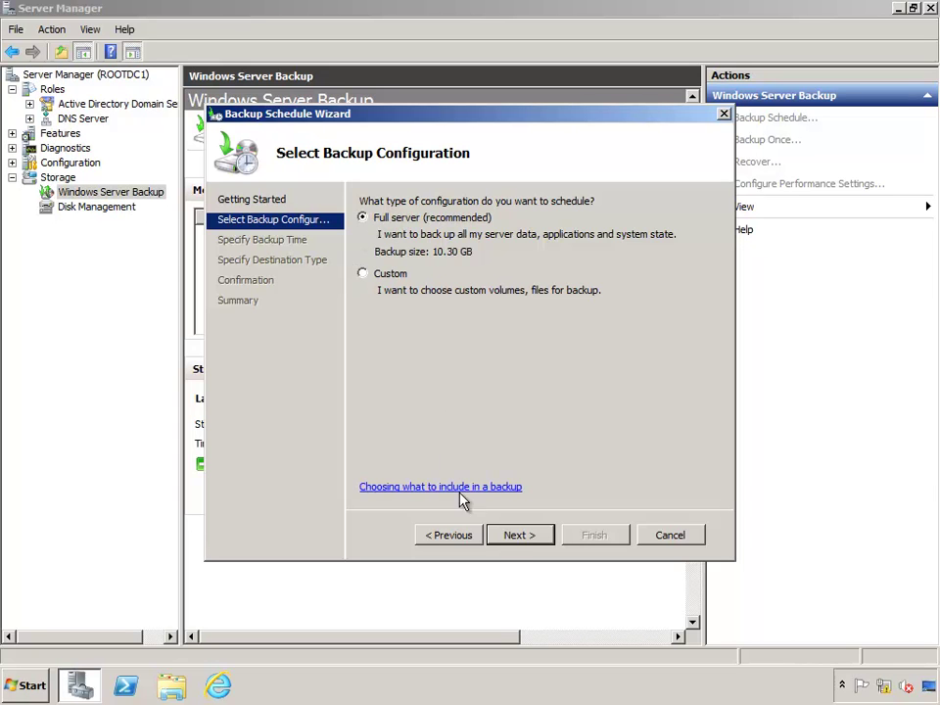
# Step: Keep Full server and schedule backups more than once a day, adding 4:00 PM through 7:00 PM
pyautogui.click(515, 537)
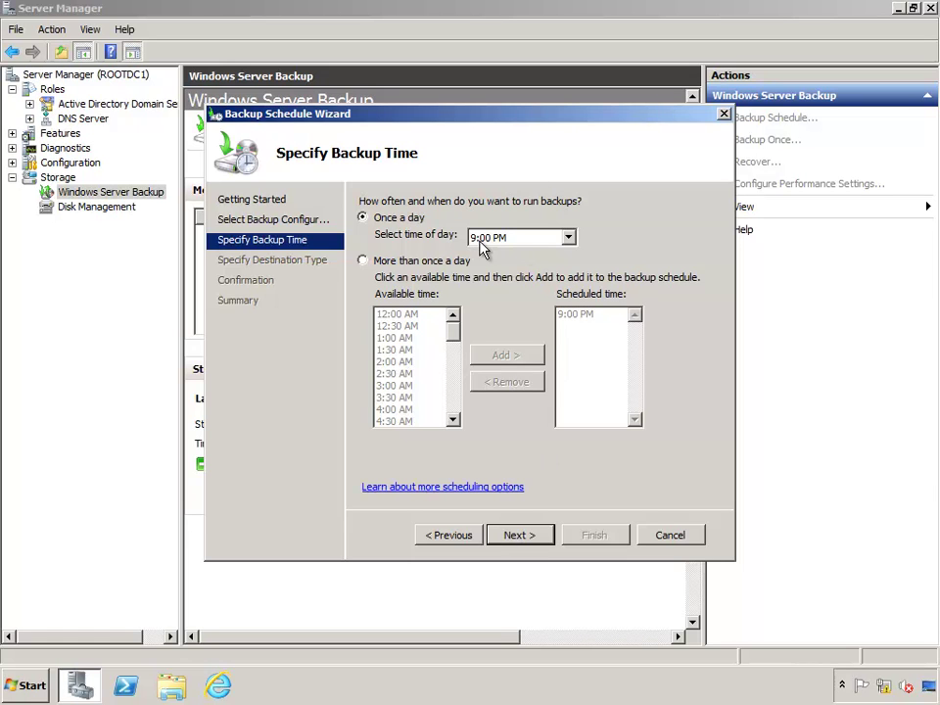
pyautogui.click(363, 261)
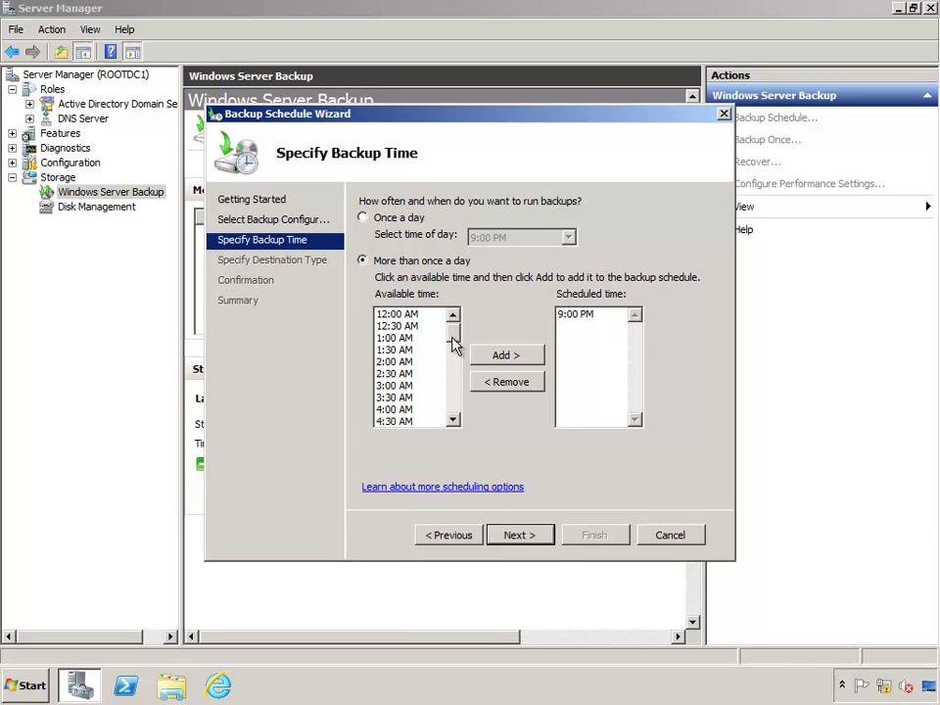
pyautogui.moveTo(453, 343); pyautogui.dragTo(461, 382)
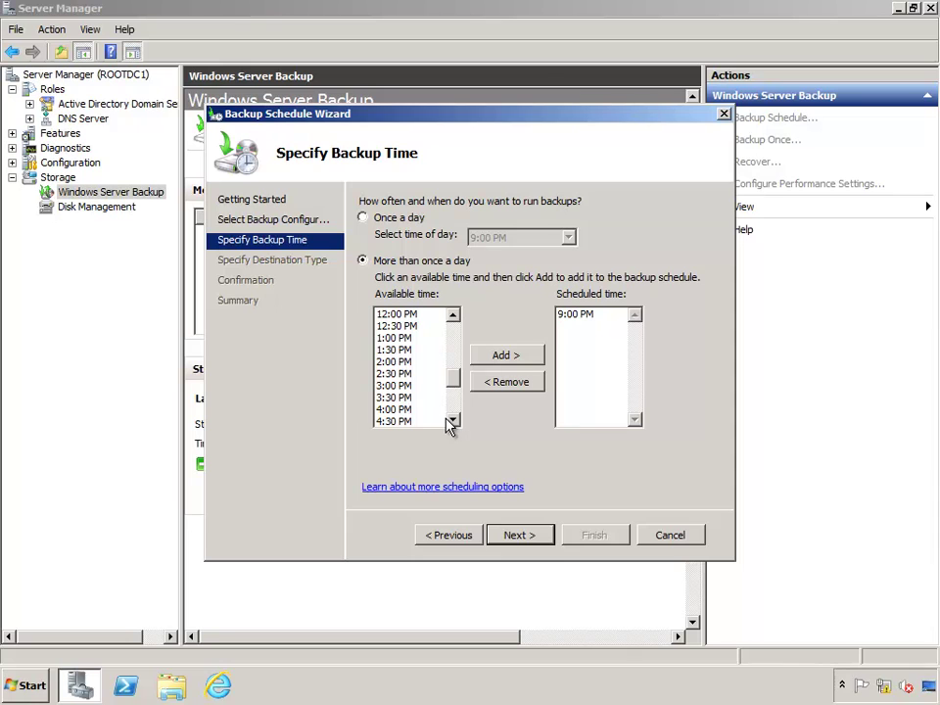
pyautogui.click(452, 419)
pyautogui.doubleClick(452, 419)
pyautogui.click(419, 375)
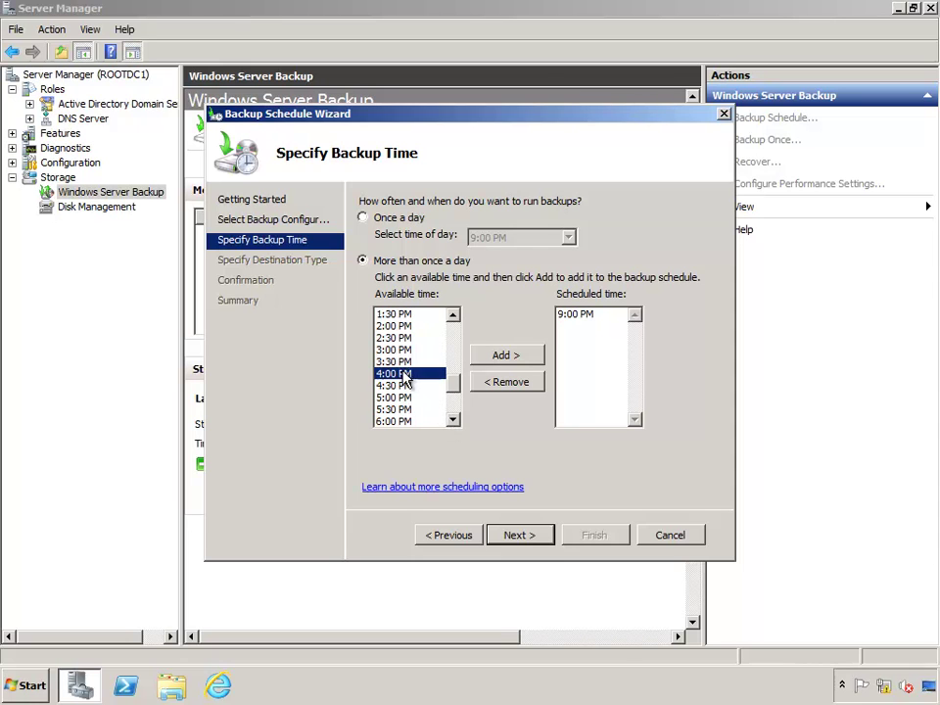
pyautogui.doubleClick(451, 419)
pyautogui.doubleClick(451, 419)
pyautogui.keyDown('shift'); pyautogui.click(420, 396); pyautogui.keyUp('shift')
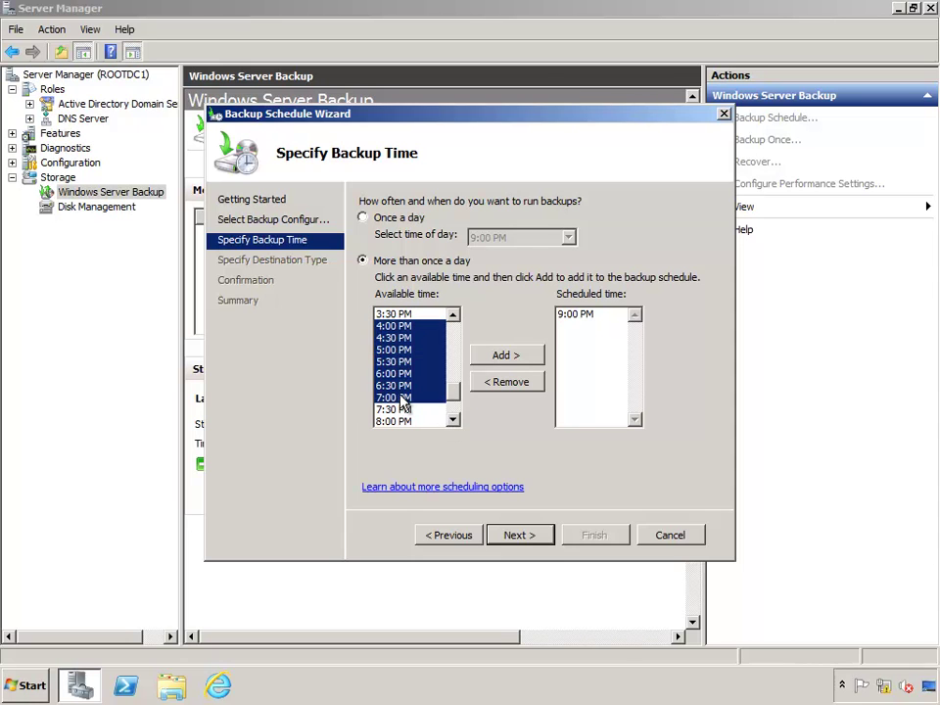
pyautogui.click(506, 357)
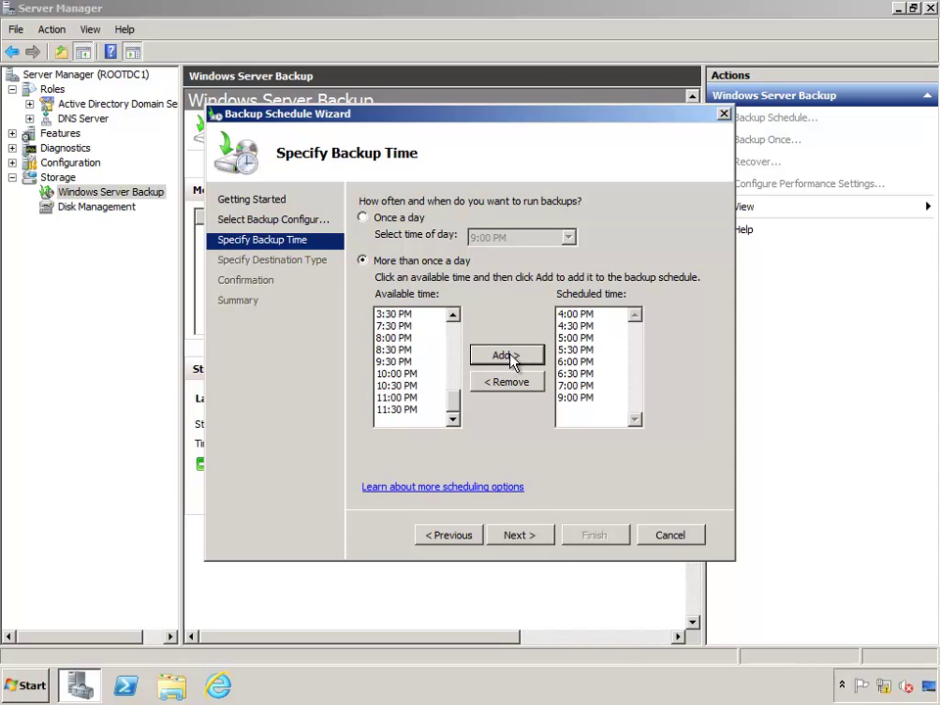
pyautogui.click(518, 536)
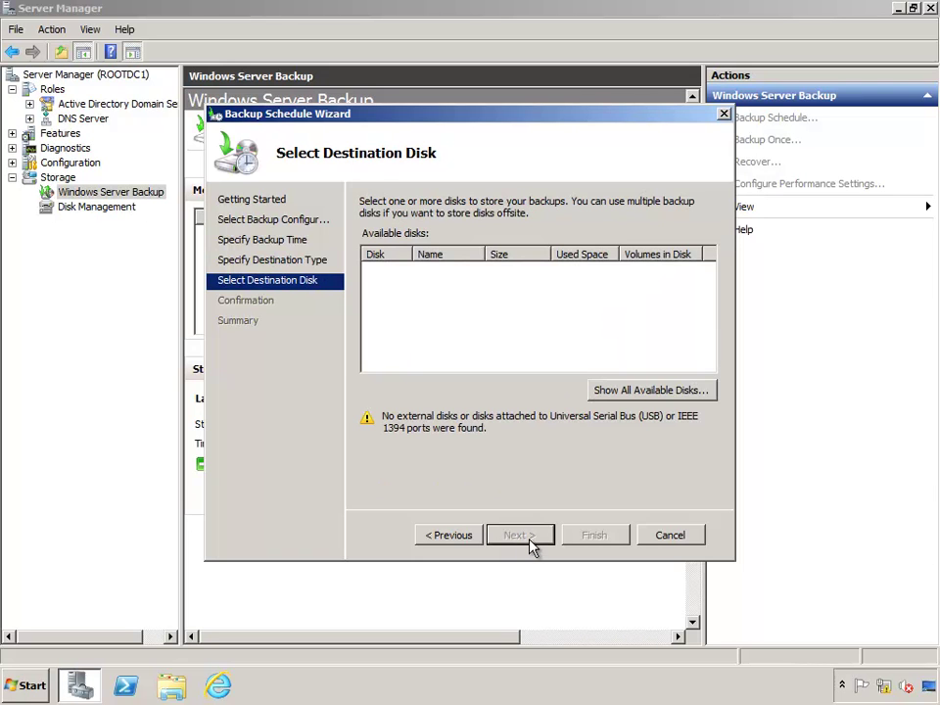
# Step: Show all disks, pick Disk 1 as the backup destination, accept reformatting, and finish
pyautogui.click(627, 392)
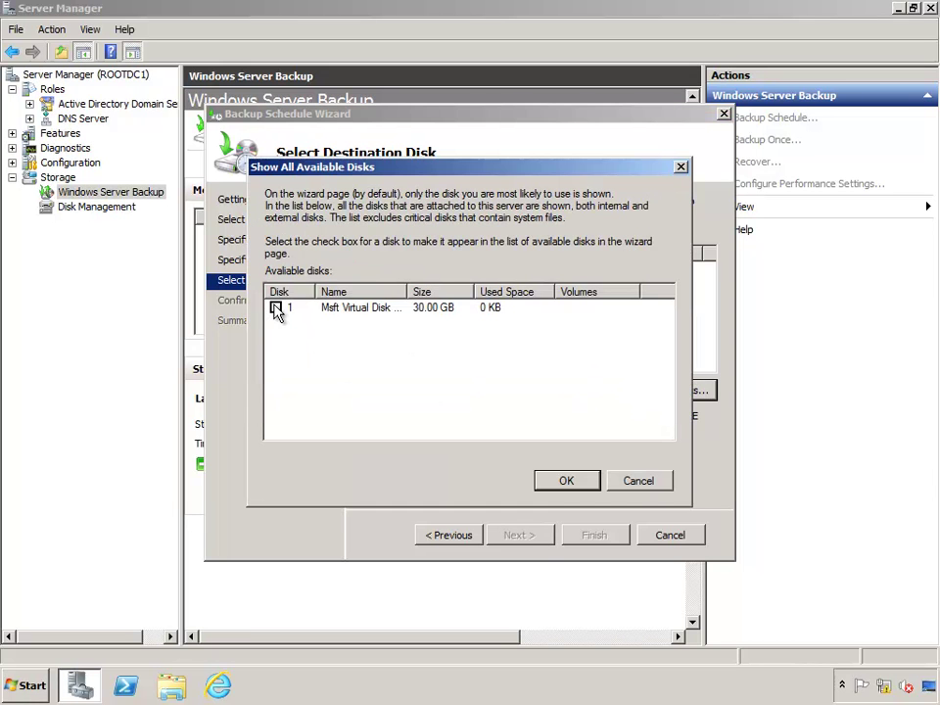
pyautogui.click(276, 308)
pyautogui.click(568, 482)
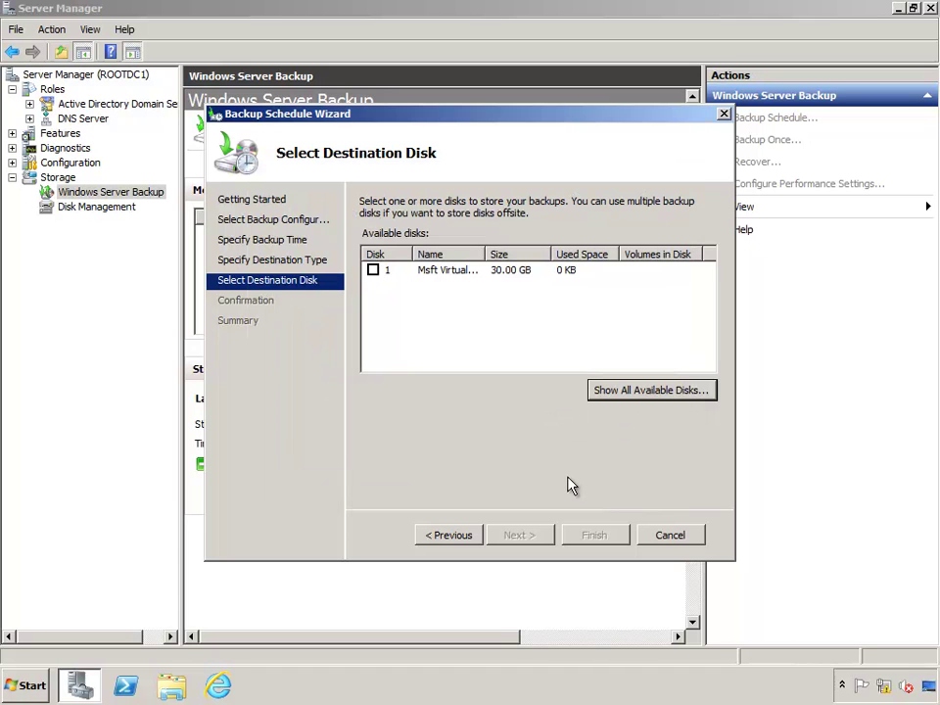
pyautogui.click(372, 270)
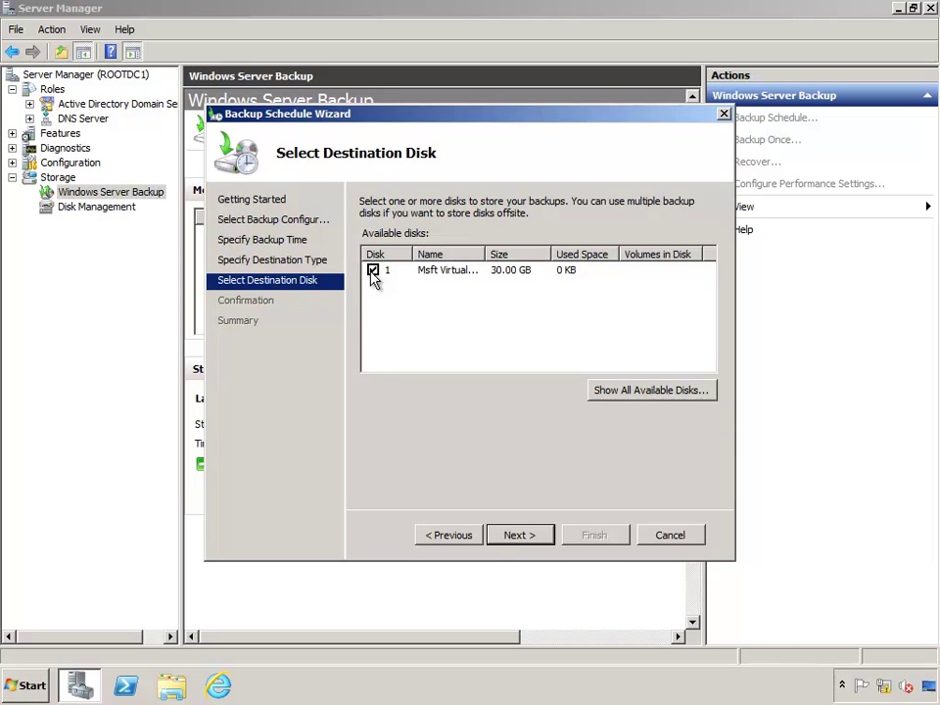
pyautogui.click(533, 543)
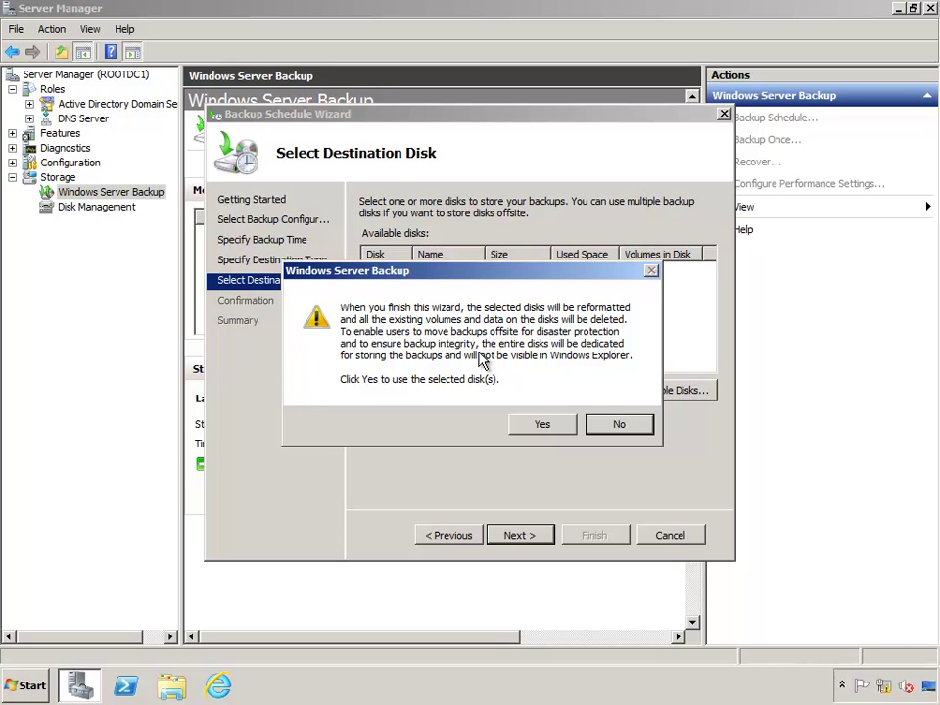
pyautogui.click(541, 431)
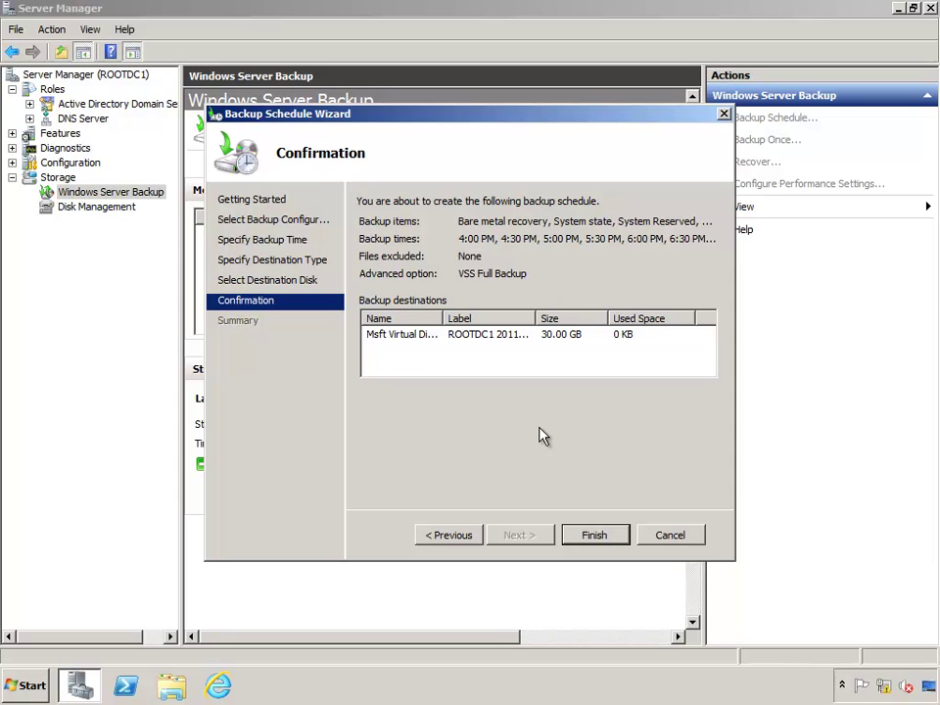
pyautogui.click(594, 535)
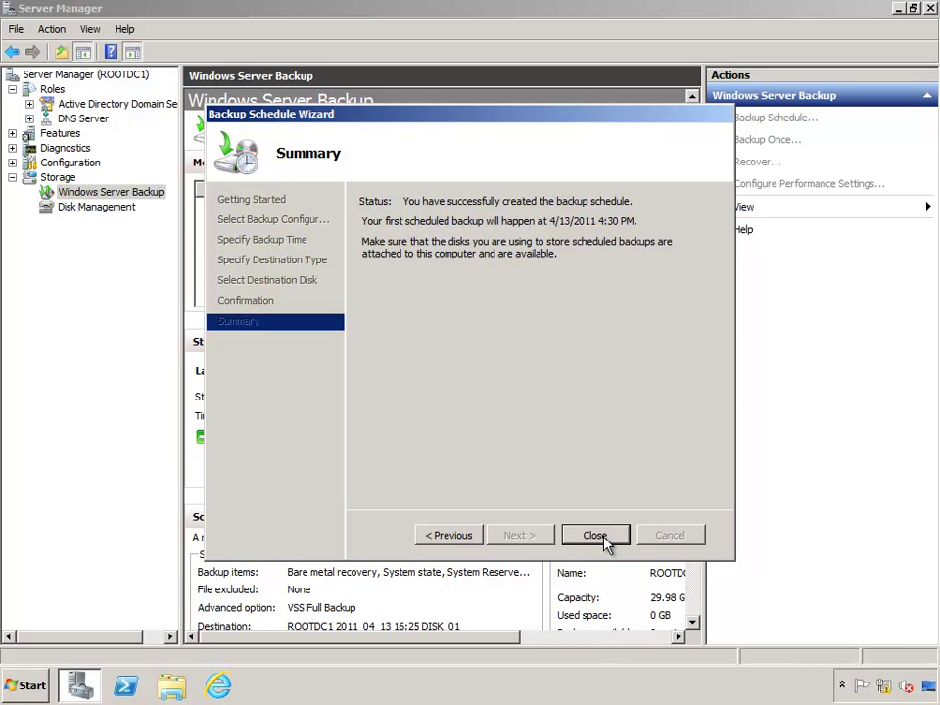
# Step: Close the schedule wizard and scroll down to the Scheduled Backup section
pyautogui.click(604, 538)
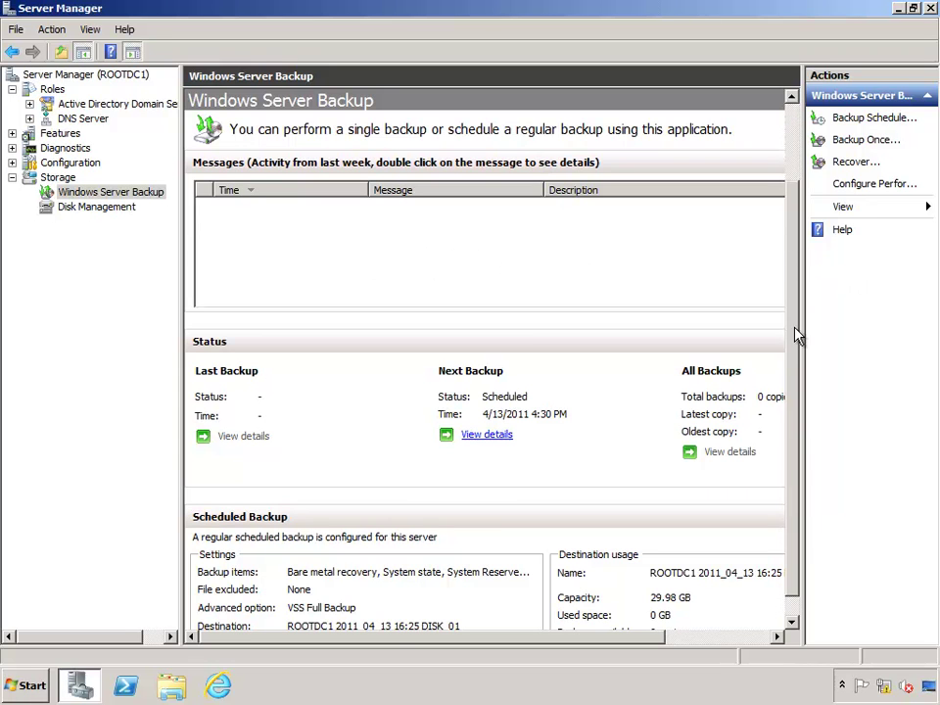
pyautogui.moveTo(795, 339); pyautogui.dragTo(795, 419)
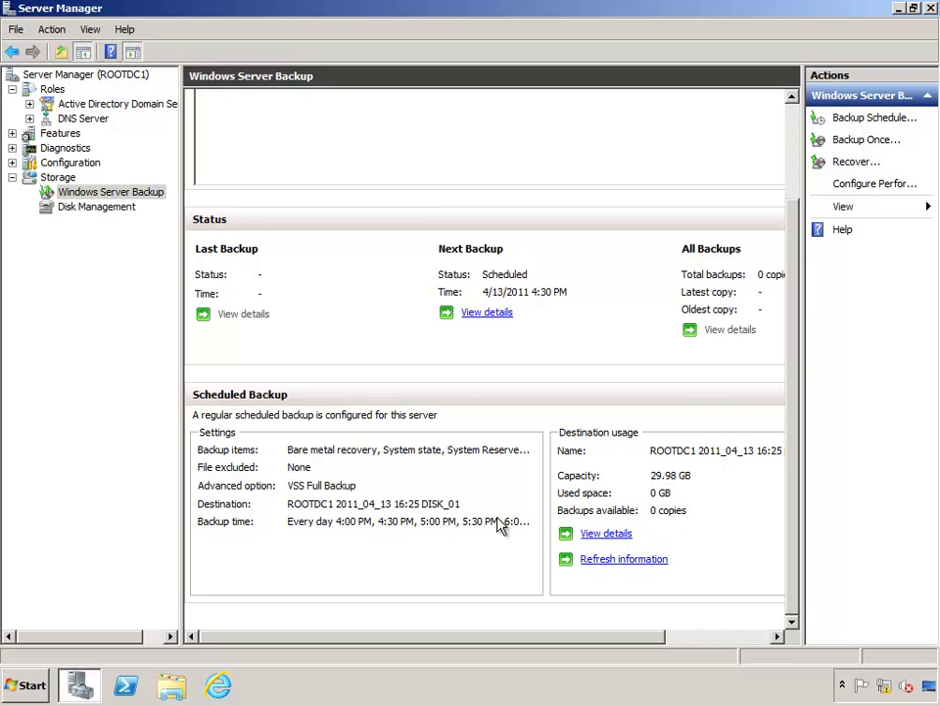
# Step: Open Disk Management to see Disk 1's 29.98 GB NTFS backup partition
pyautogui.click(97, 208)
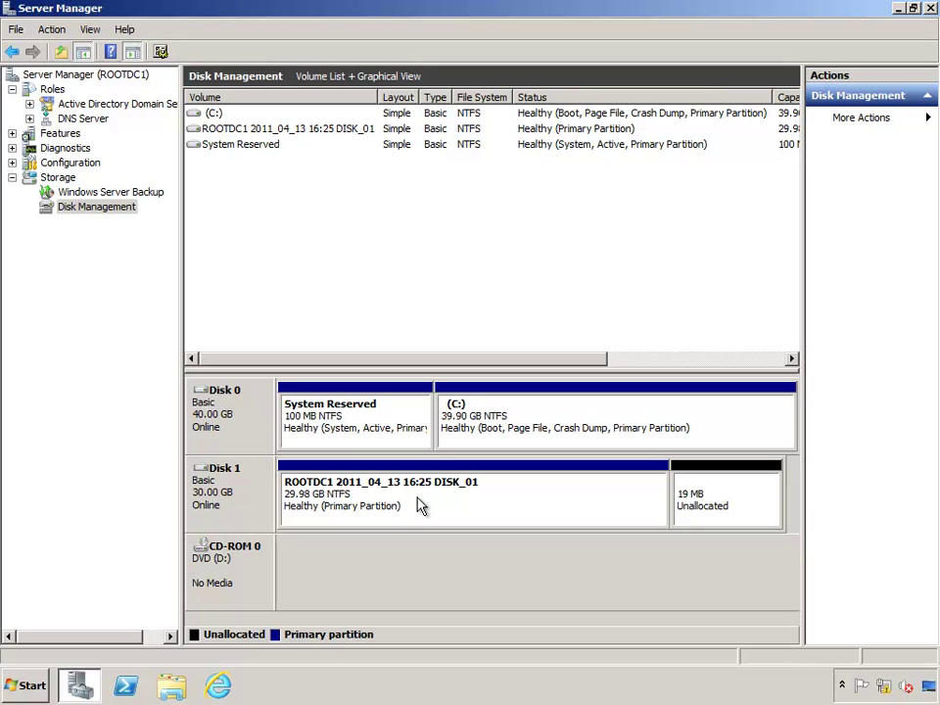
# Step: Check the drives under Computer in Windows Explorer, then return to Windows Server Backup
pyautogui.click(170, 693)
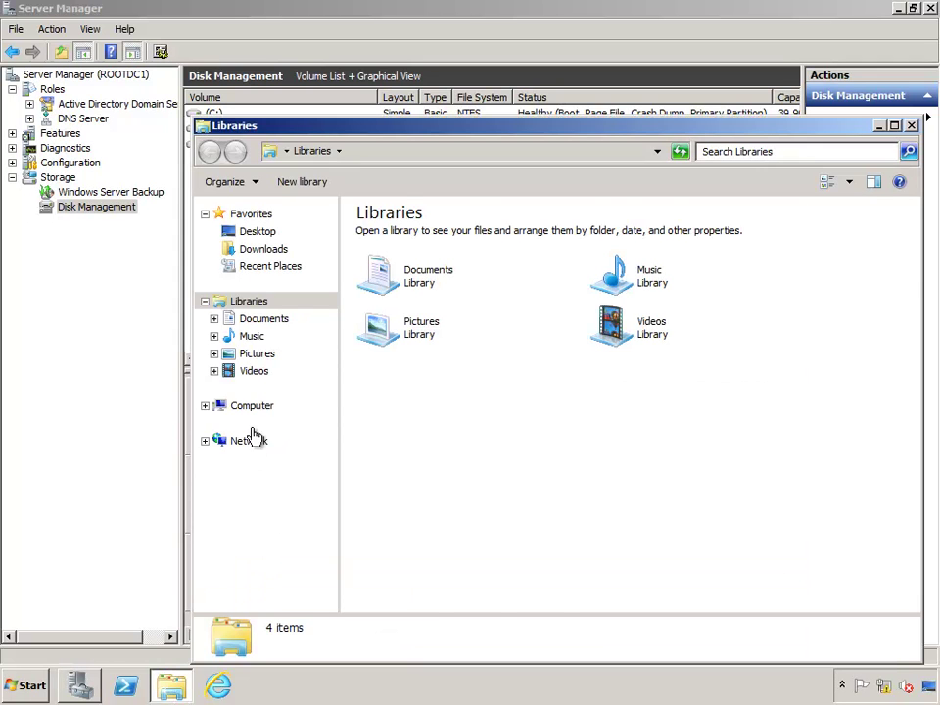
pyautogui.click(259, 409)
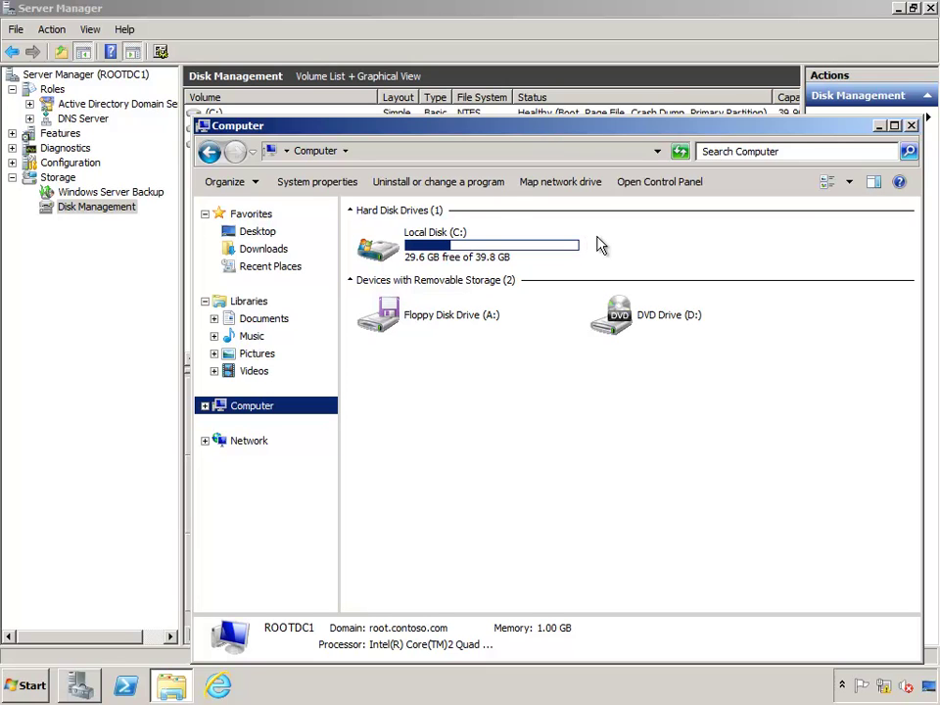
pyautogui.click(879, 127)
pyautogui.click(100, 193)
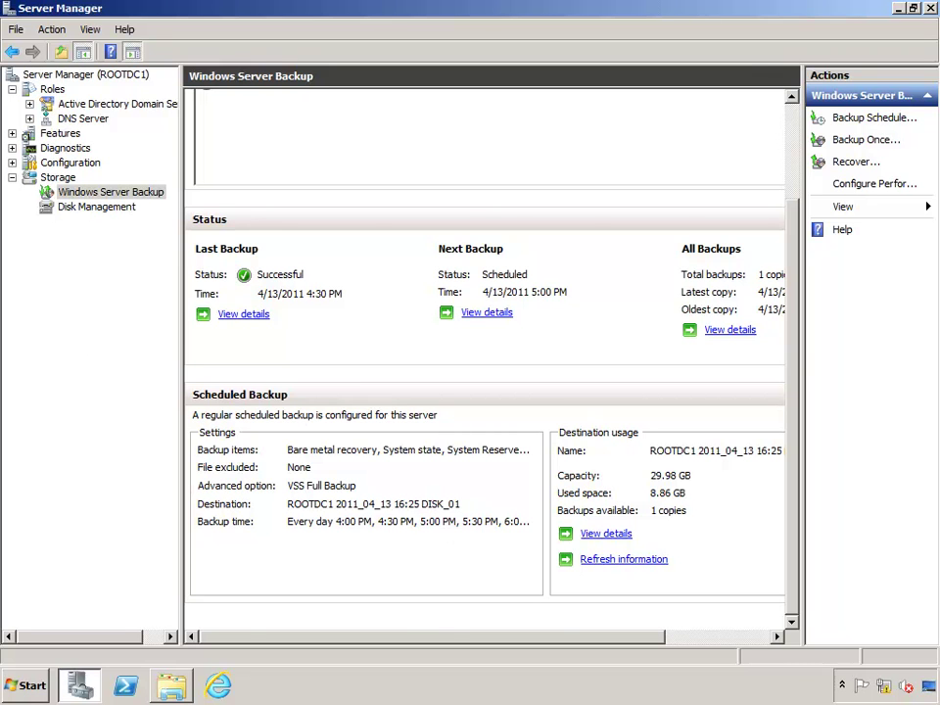
# Step: Scroll between the Messages list and Status to confirm the 5:00 PM backup succeeded, giving 2 copies
pyautogui.scroll(3, 489, 353)
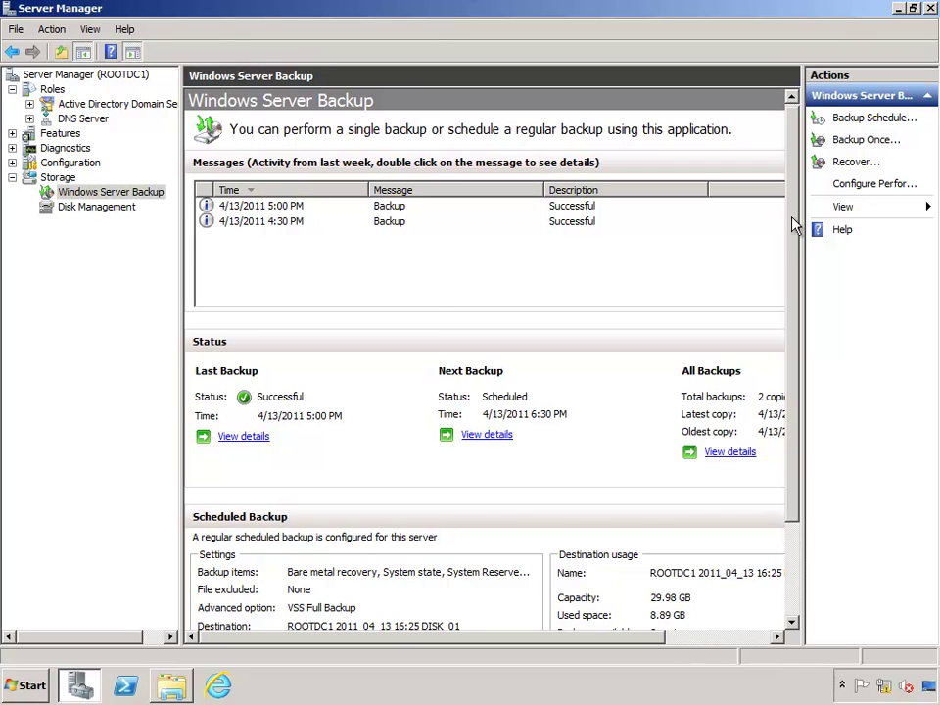
pyautogui.moveTo(793, 250); pyautogui.dragTo(790, 391)
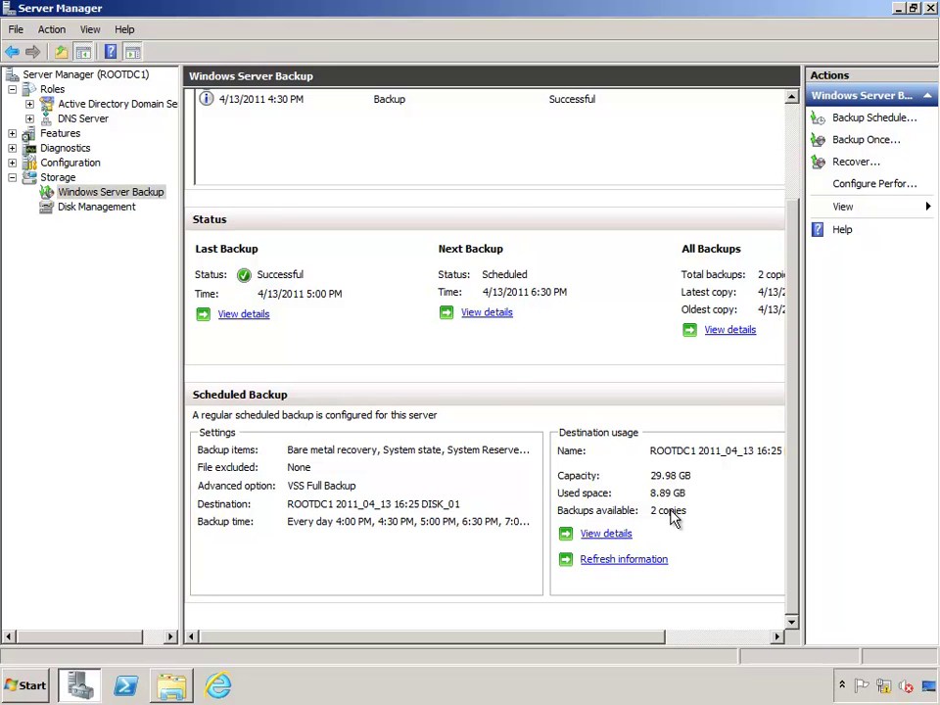
# Step: View the details of the two backup copies on the destination disk, then close the dialog
pyautogui.click(613, 535)
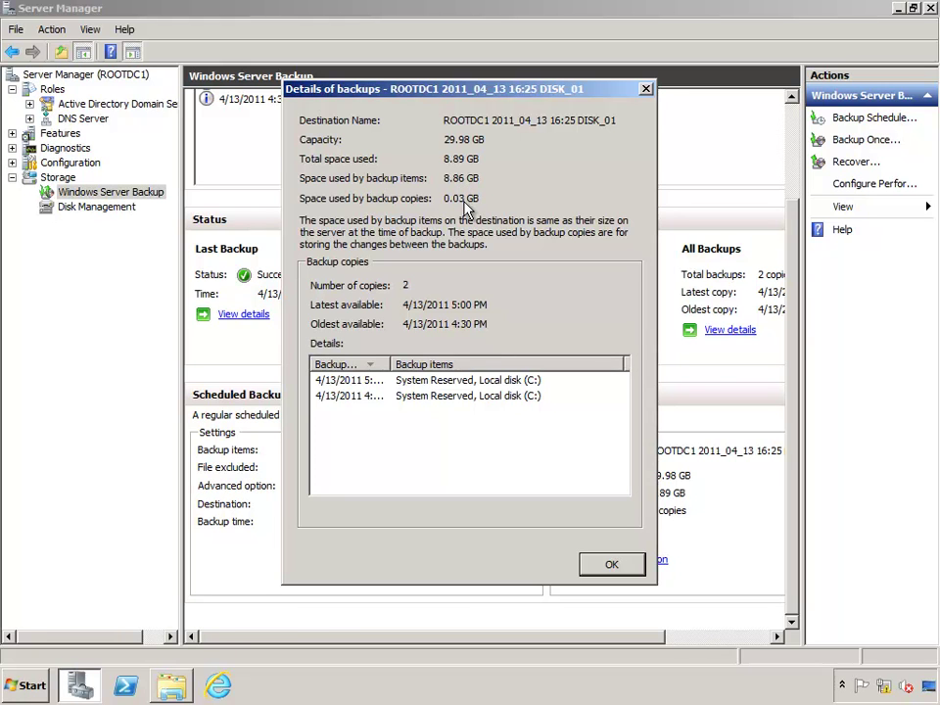
pyautogui.click(607, 565)
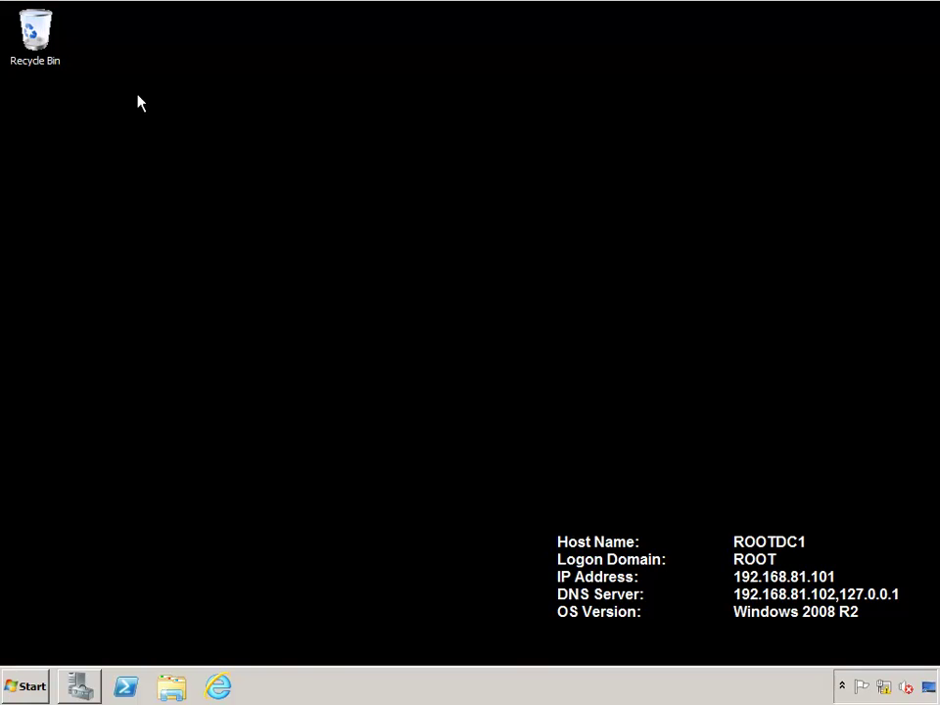
# Step: Back in Server Manager, view the Destination usage details for the 22 stored backup copies, then close them
pyautogui.click(80, 686)
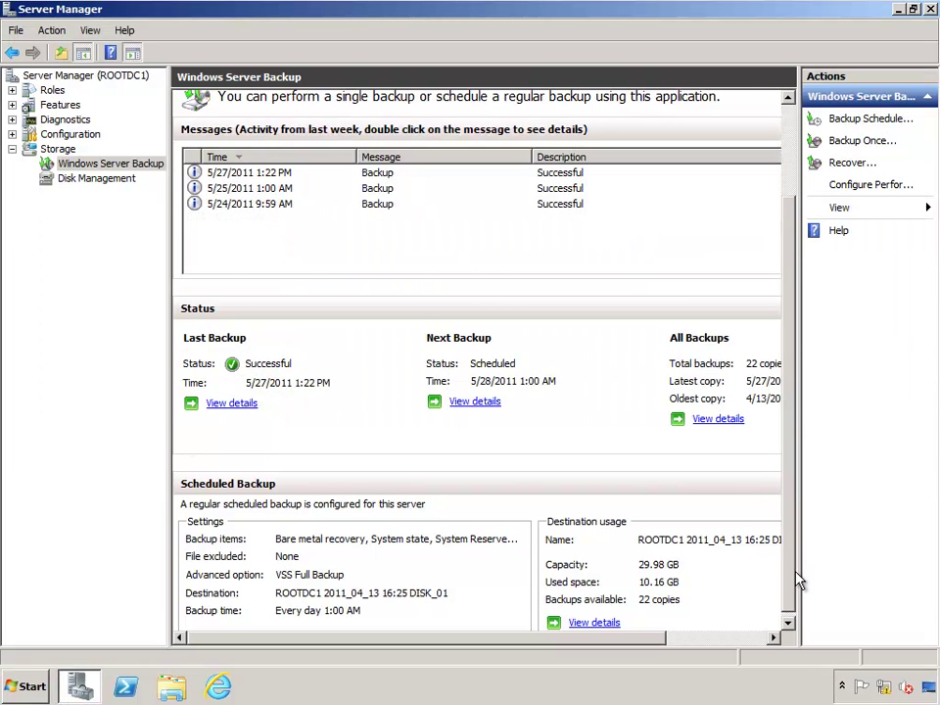
pyautogui.scroll(-3, 797, 591)
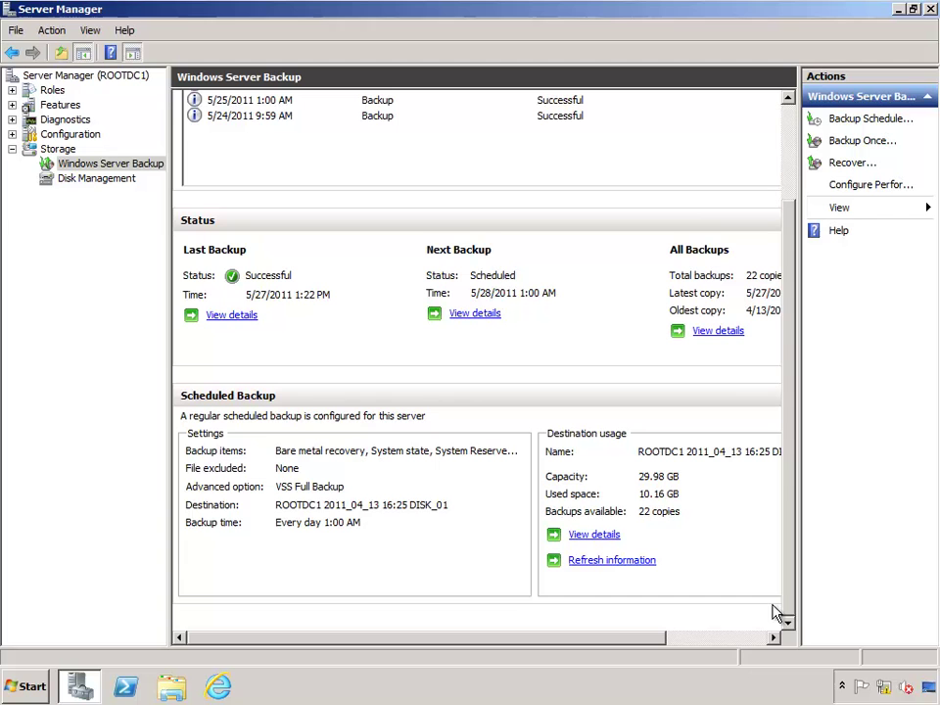
pyautogui.click(593, 536)
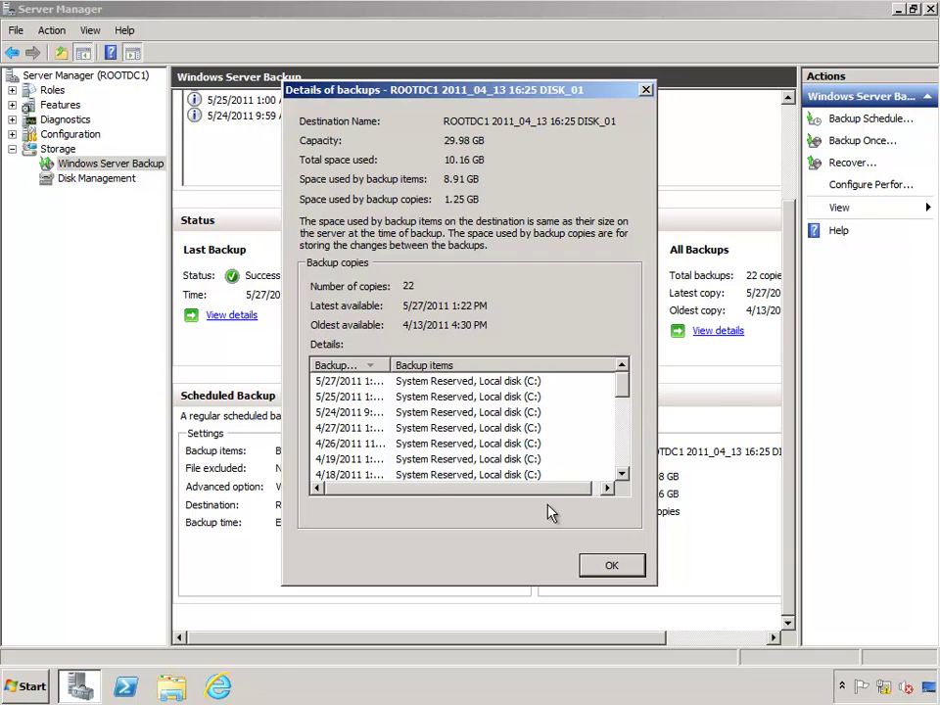
pyautogui.click(595, 563)
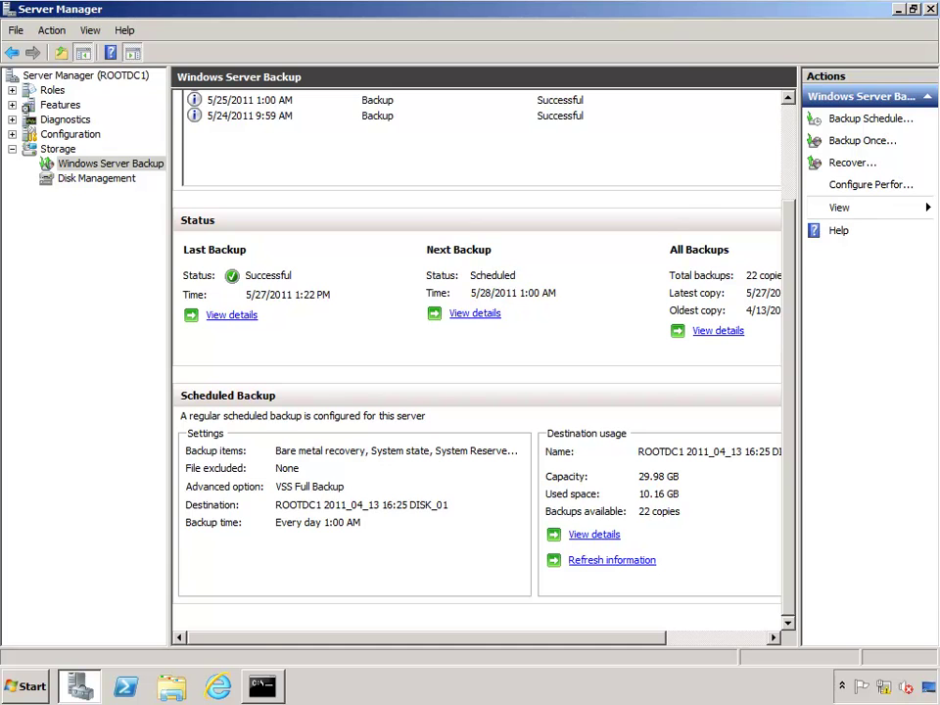
# Step: In the Command Prompt, run wbadmin /? to display the wbadmin command list
pyautogui.click(278, 689)
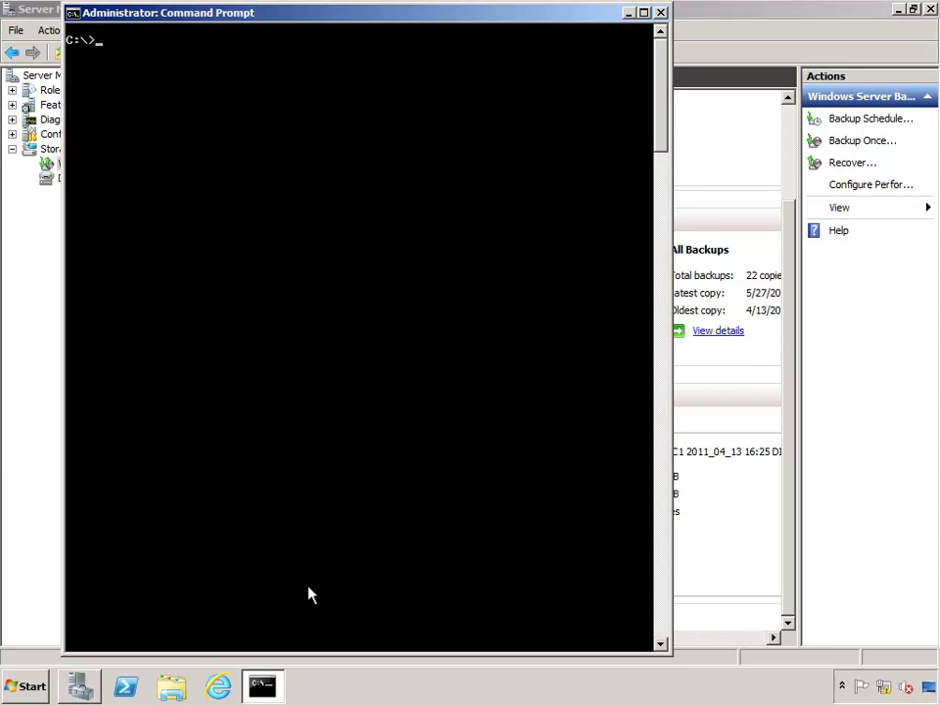
pyautogui.write('wbadmin /?')
pyautogui.press('Return')
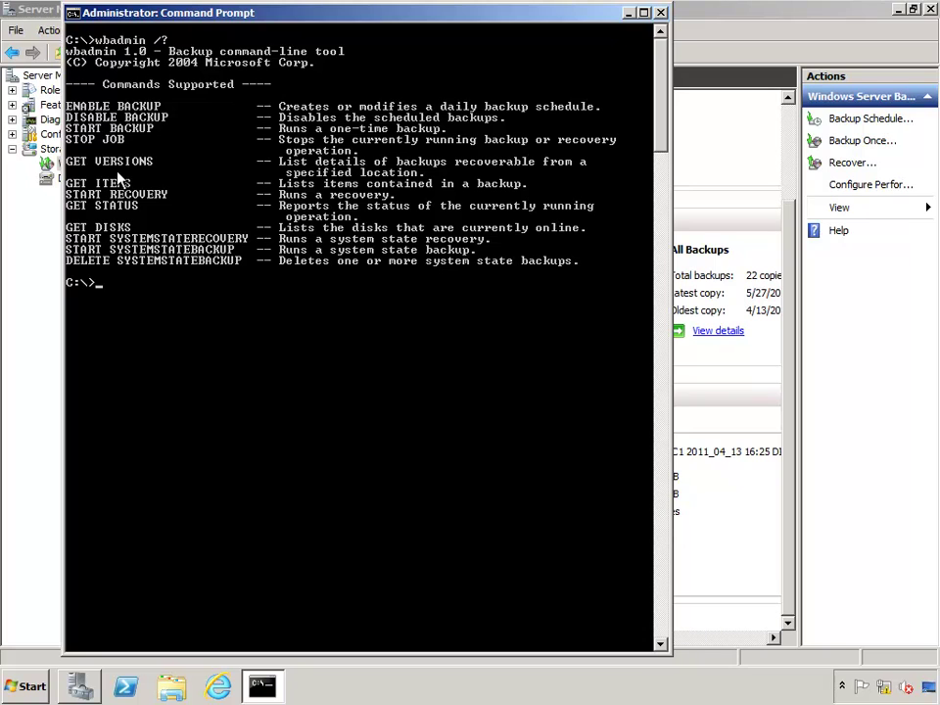
# Step: Run wbadmin get versions to list the backup versions available for recovery
pyautogui.write('wbadmin get ver')
pyautogui.press('BackSpace')
pyautogui.press('BackSpace')
pyautogui.press('BackSpace')
pyautogui.write('versions')
pyautogui.press('Return')
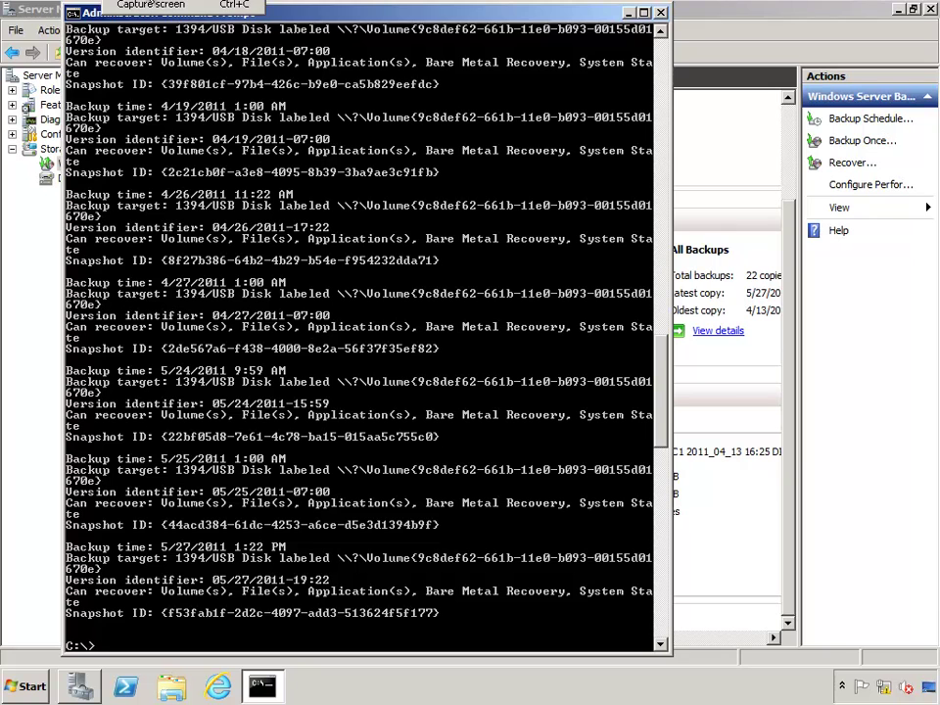
# Step: Start wbadmin systemstaterecovery for version 05/27/2011-19:22, then answer n to cancel it
pyautogui.write('wbadmin start systemstaterecovery -version:05/27/2011-19:22')
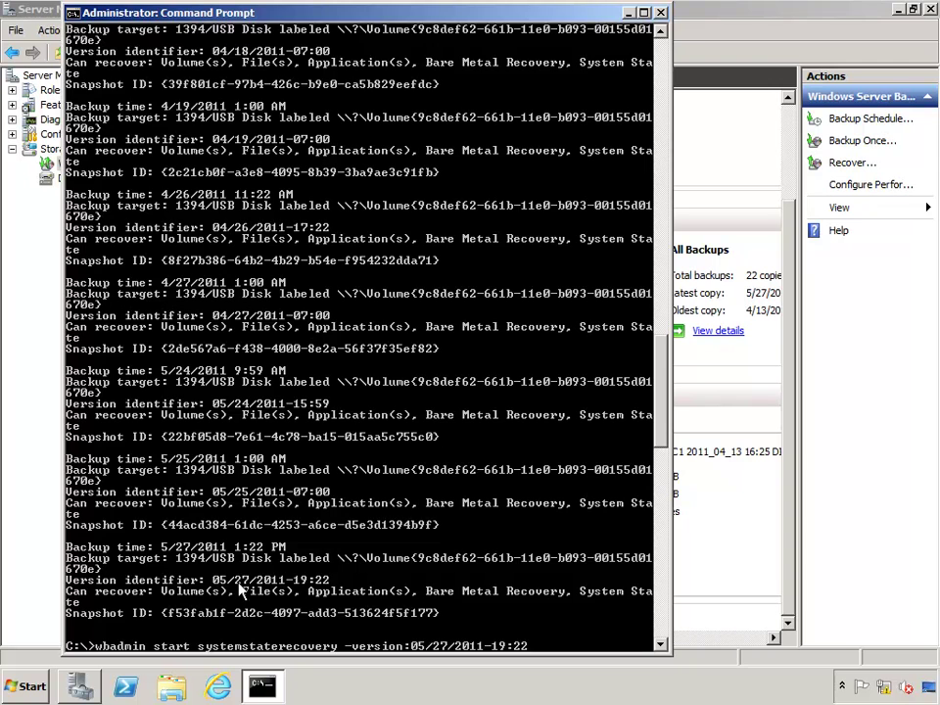
pyautogui.press('Return')
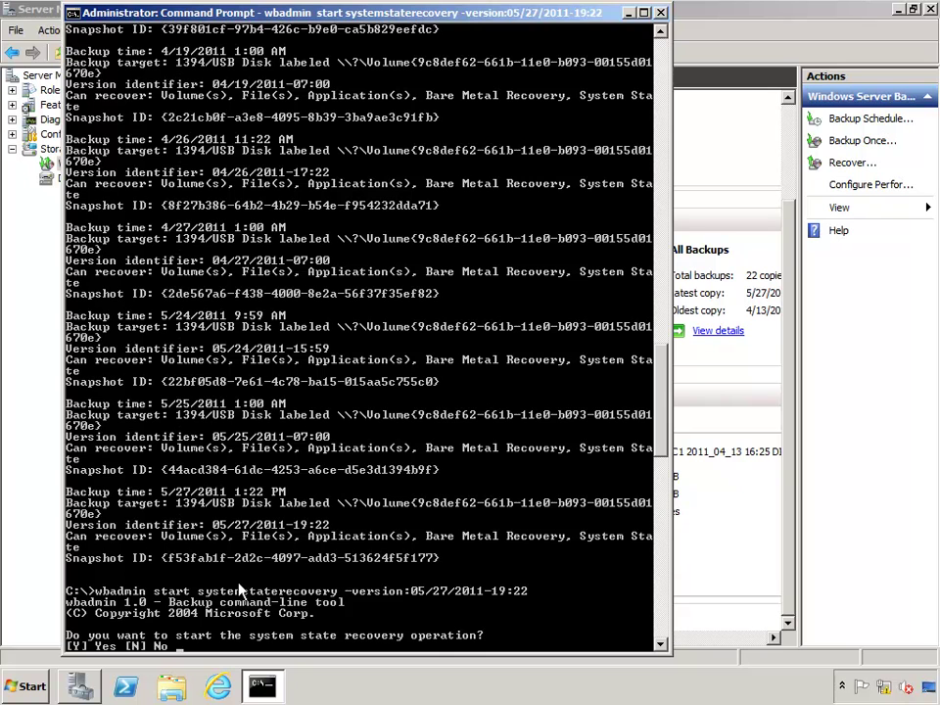
pyautogui.write('n')
pyautogui.press('Return')
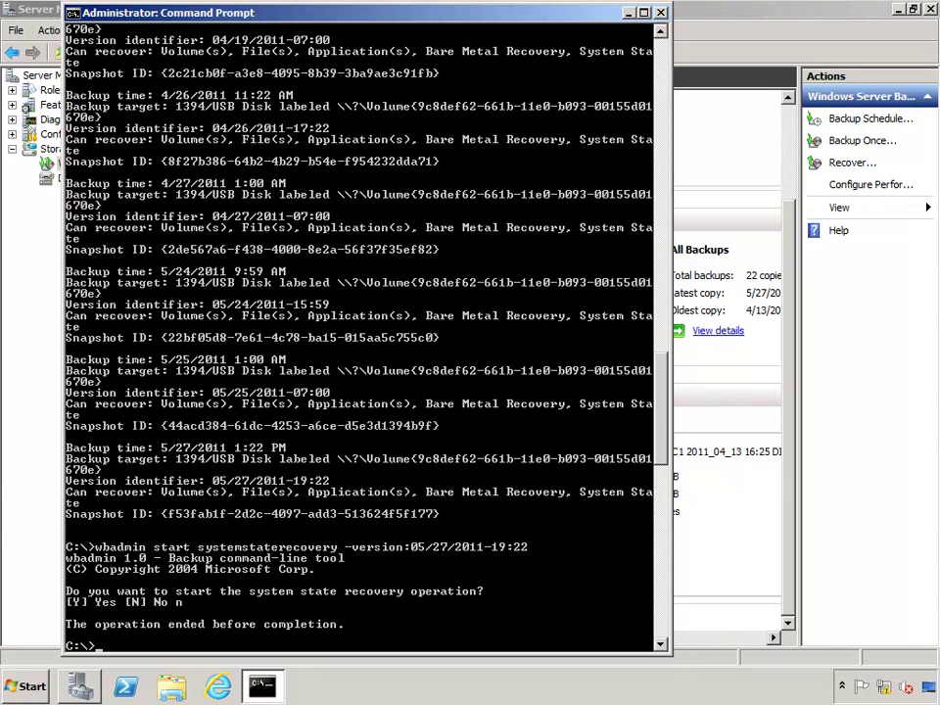
# Step: Restart the server from the Start menu and confirm the restart
pyautogui.click(27, 686)
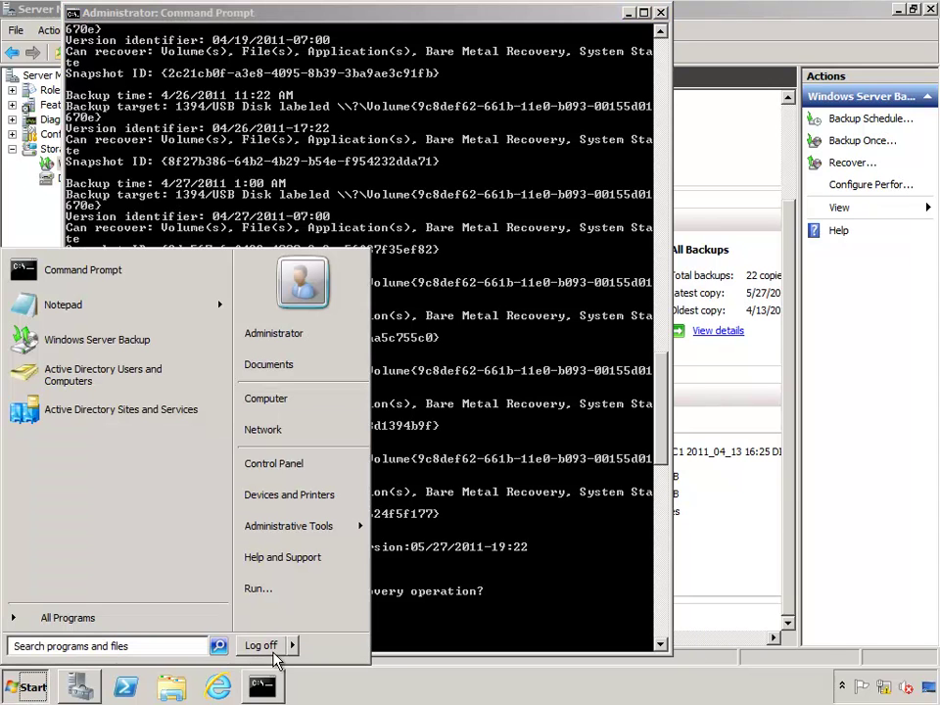
pyautogui.moveTo(293, 646)
pyautogui.click(312, 625)
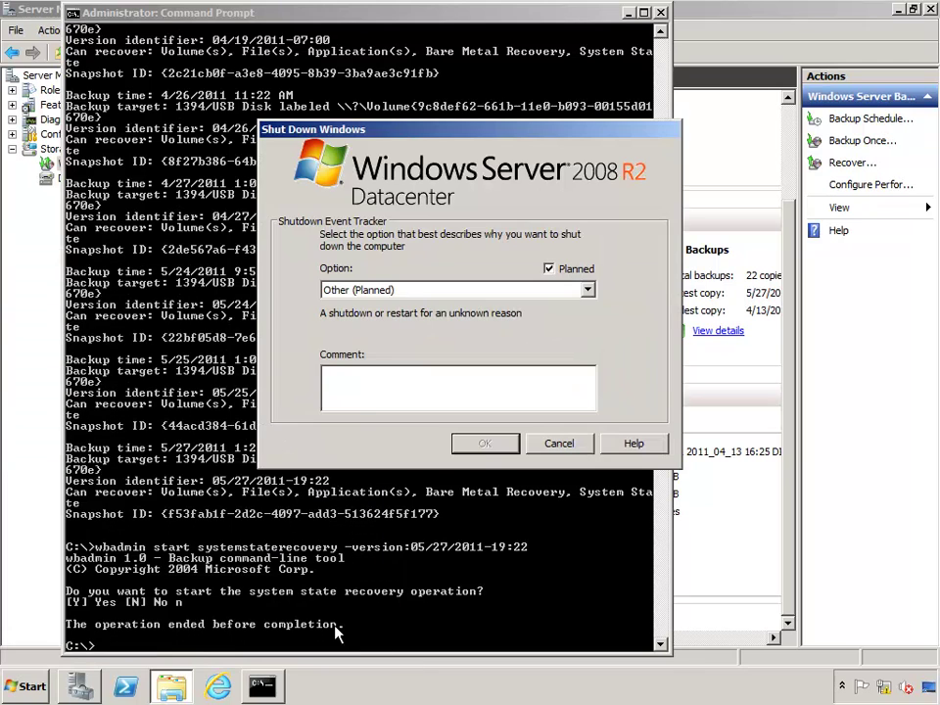
pyautogui.click(483, 444)
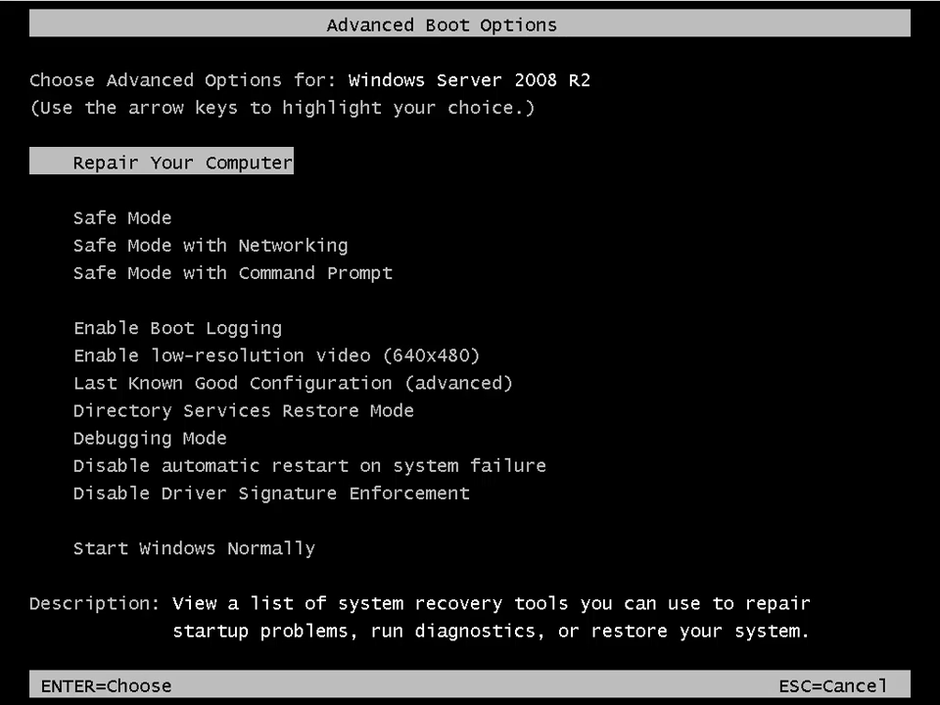
# Step: Boot into Repair Your Computer with the US keyboard, log on as Administrator, and choose System Image Recovery
pyautogui.press('Return')
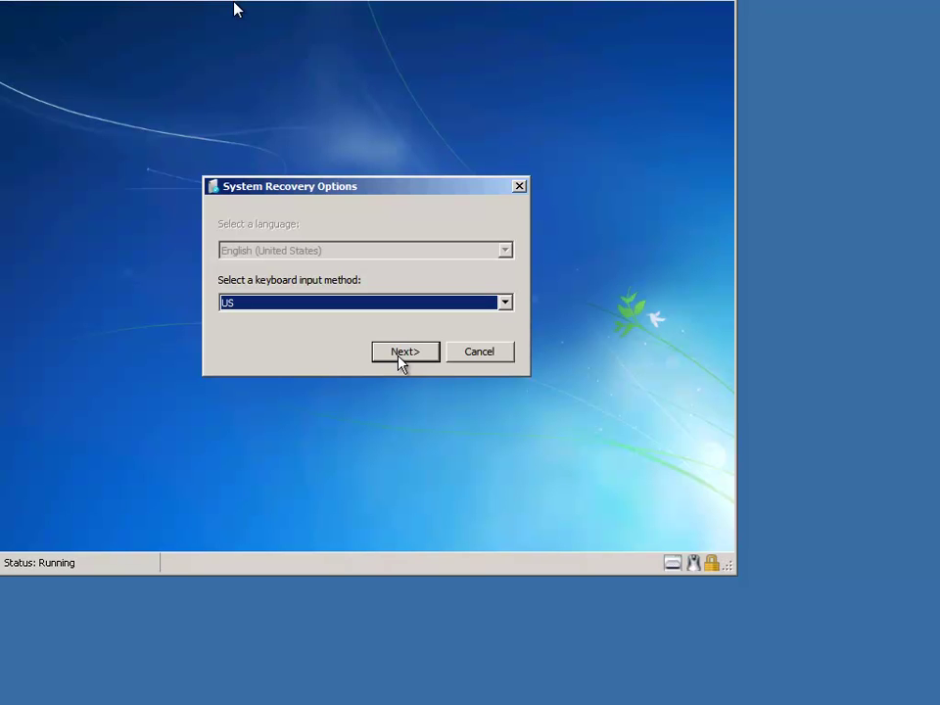
pyautogui.click(403, 351)
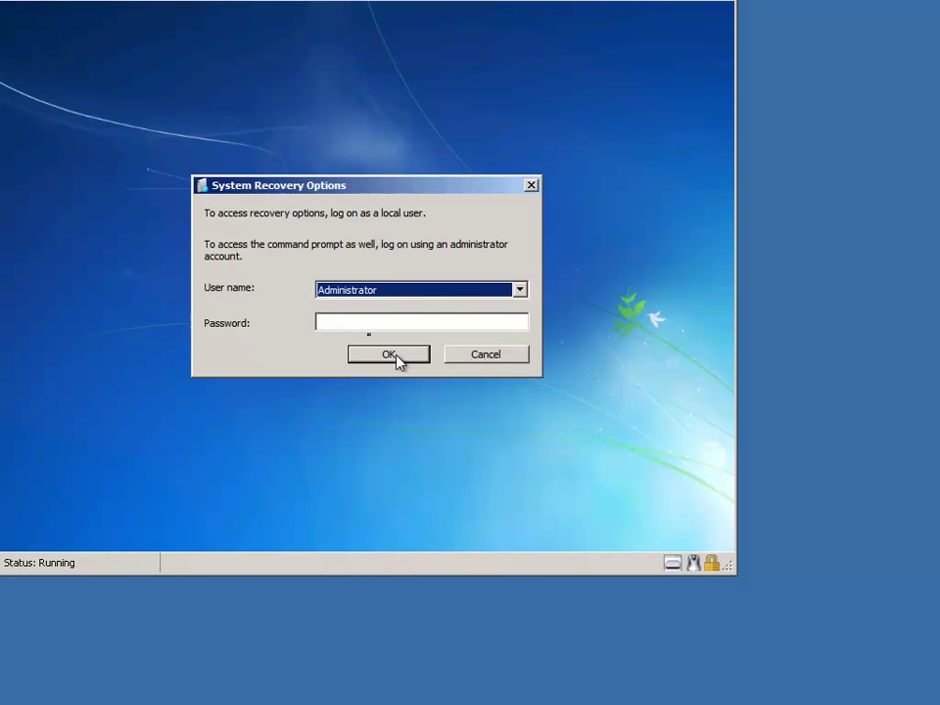
pyautogui.click(361, 322)
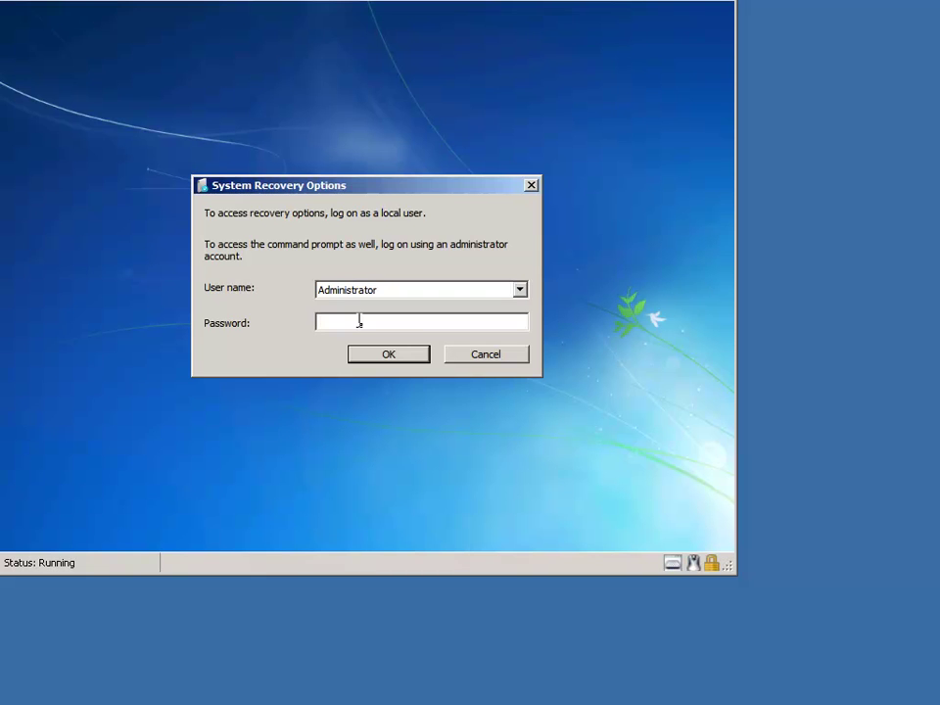
pyautogui.write('••••••••')
pyautogui.press('Return')
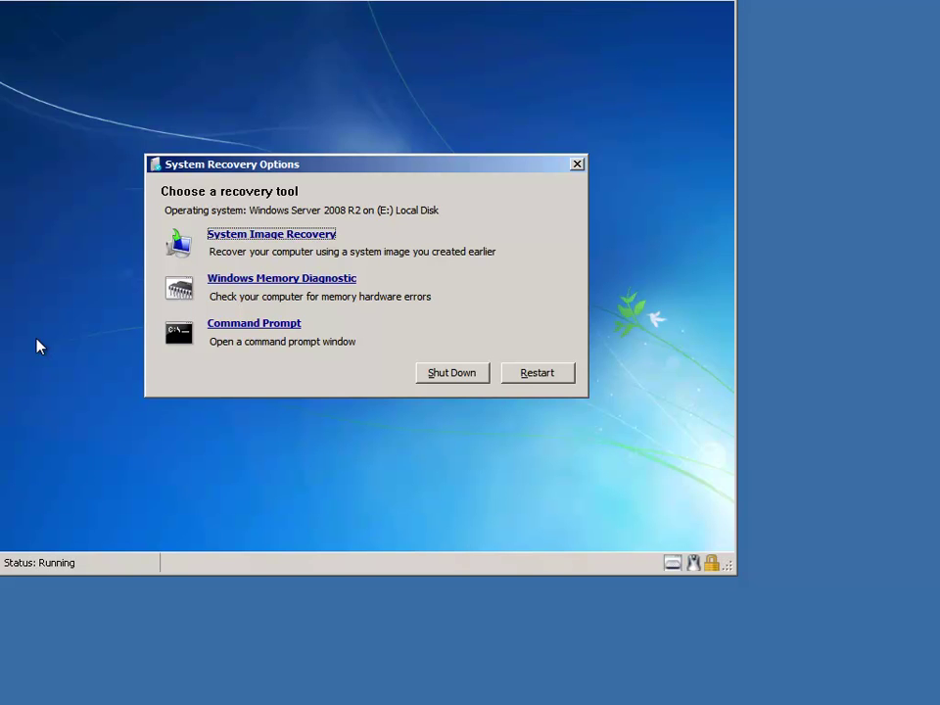
pyautogui.click(262, 234)
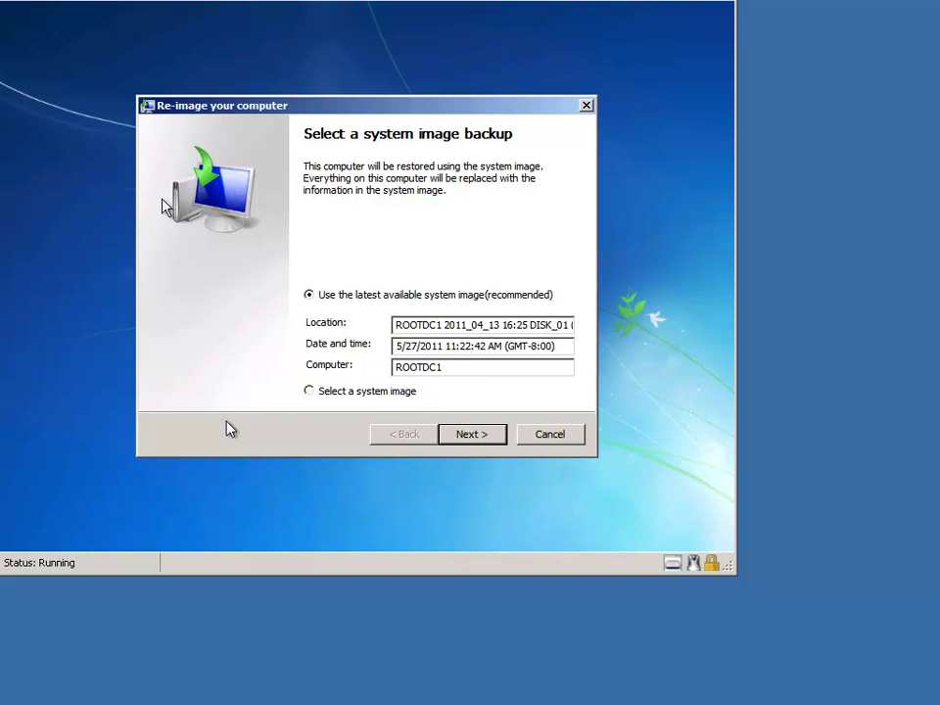
# Step: Browse the ROOTDC1 backups, including 5/24/2011 11:00:06 PM, then go back to keep the latest image
pyautogui.click(310, 393)
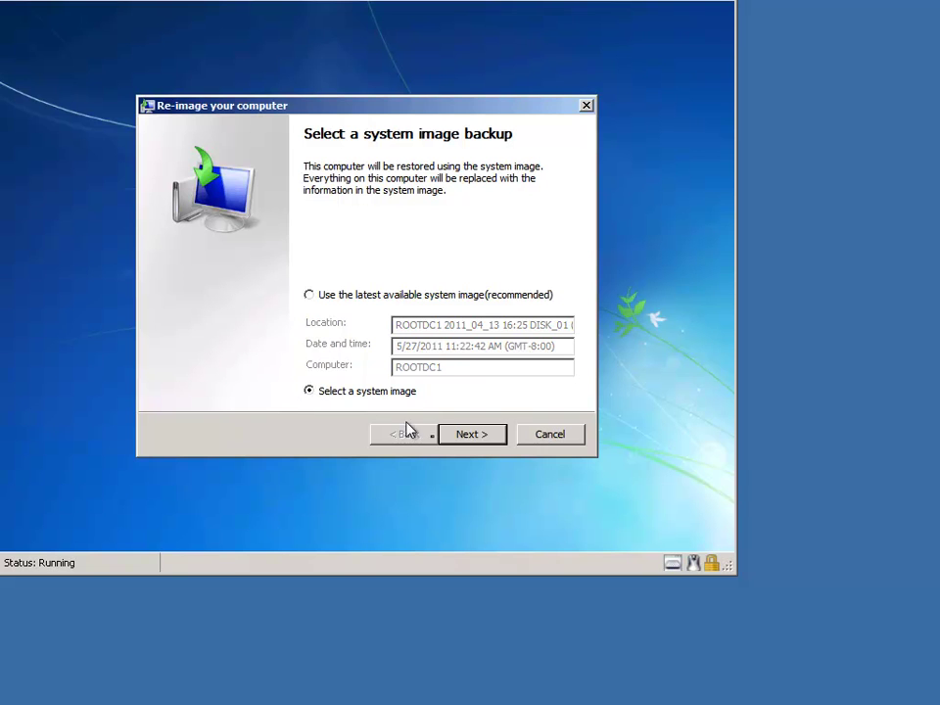
pyautogui.click(476, 442)
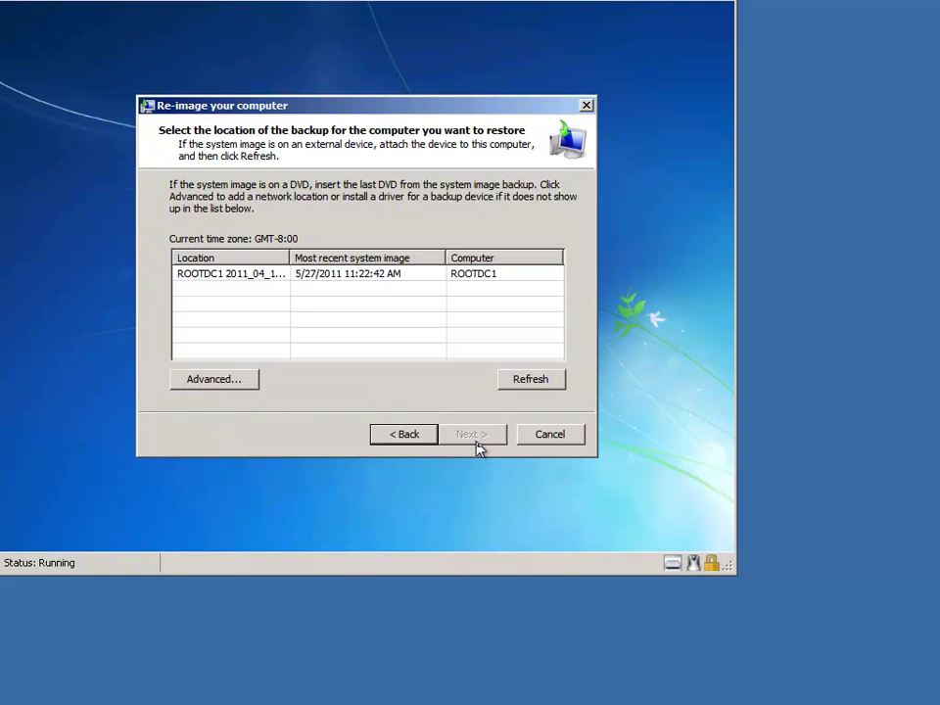
pyautogui.click(232, 283)
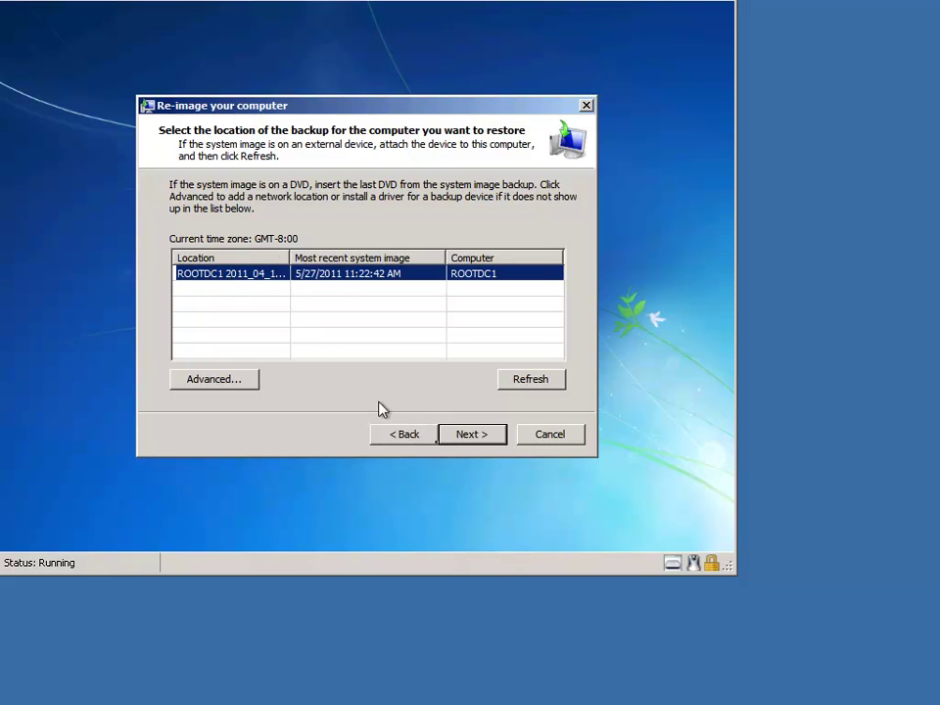
pyautogui.click(479, 446)
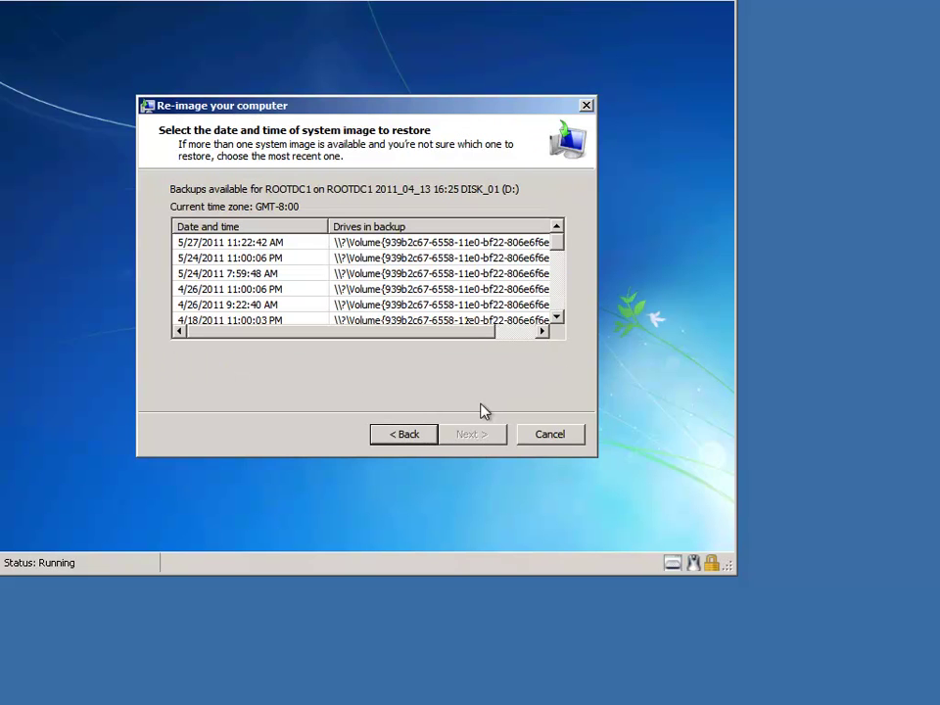
pyautogui.click(411, 260)
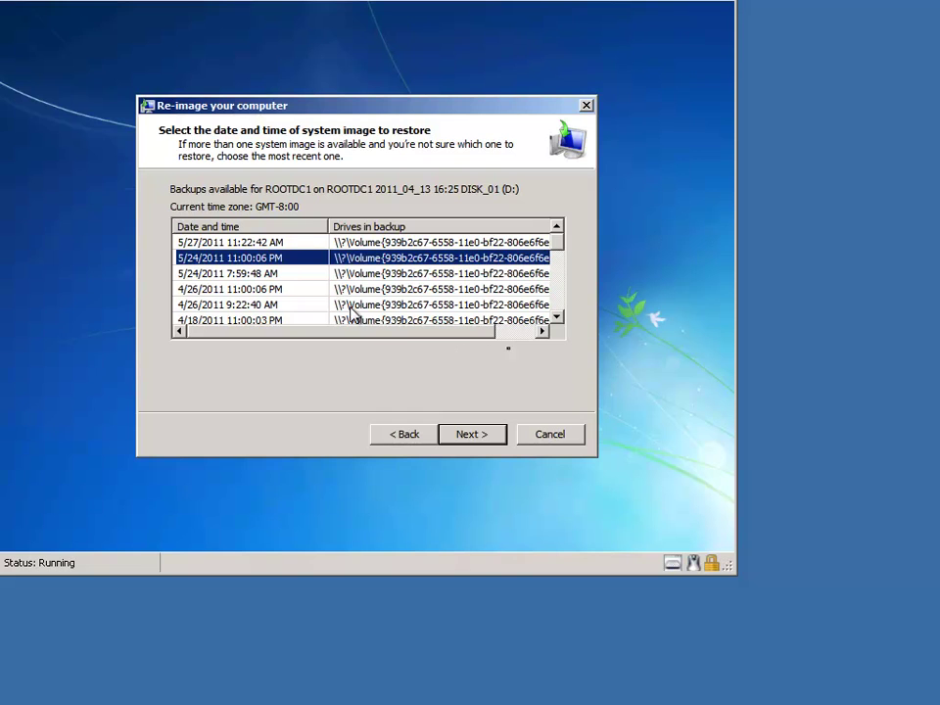
pyautogui.moveTo(561, 252)
pyautogui.mouseDown()
pyautogui.moveTo(560, 313)
pyautogui.moveTo(558, 248)
pyautogui.mouseUp()
pyautogui.click(413, 437)
pyautogui.click(413, 436)
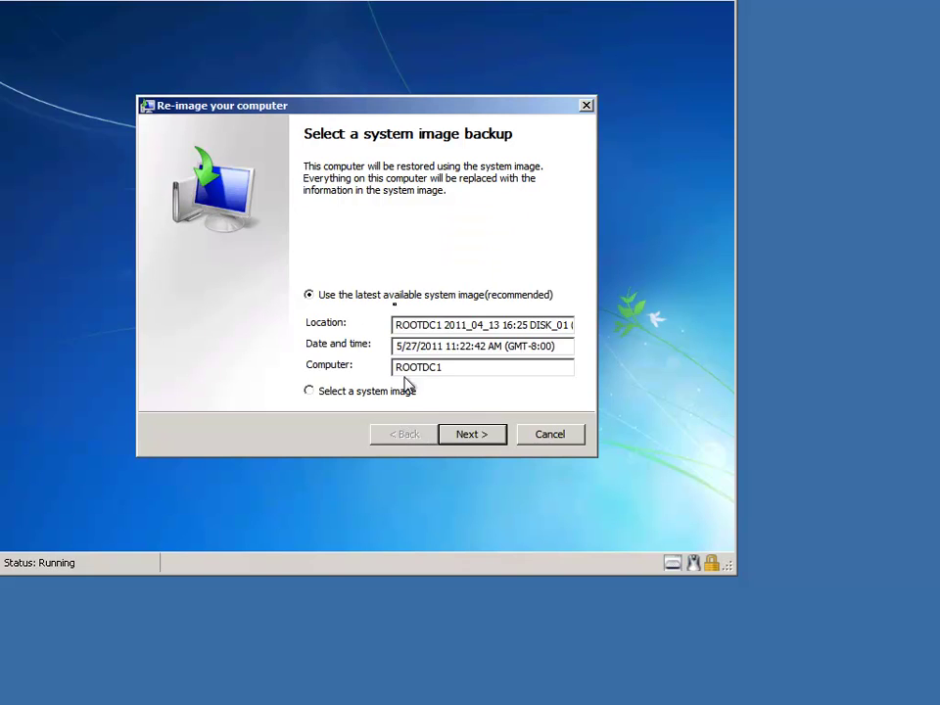
pyautogui.click(479, 441)
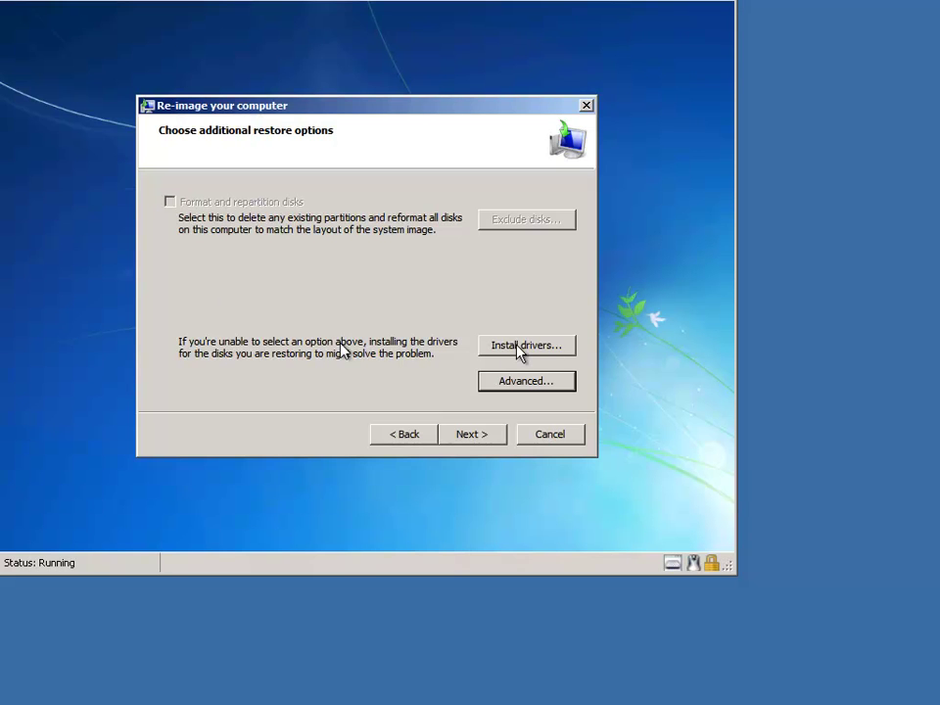
pyautogui.click(508, 389)
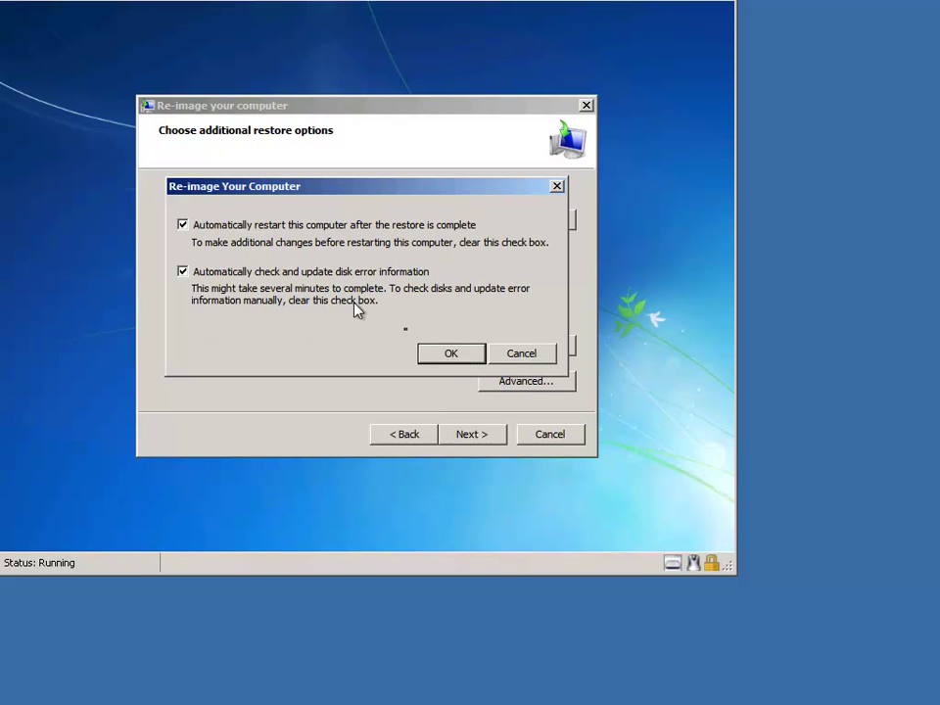
pyautogui.click(445, 358)
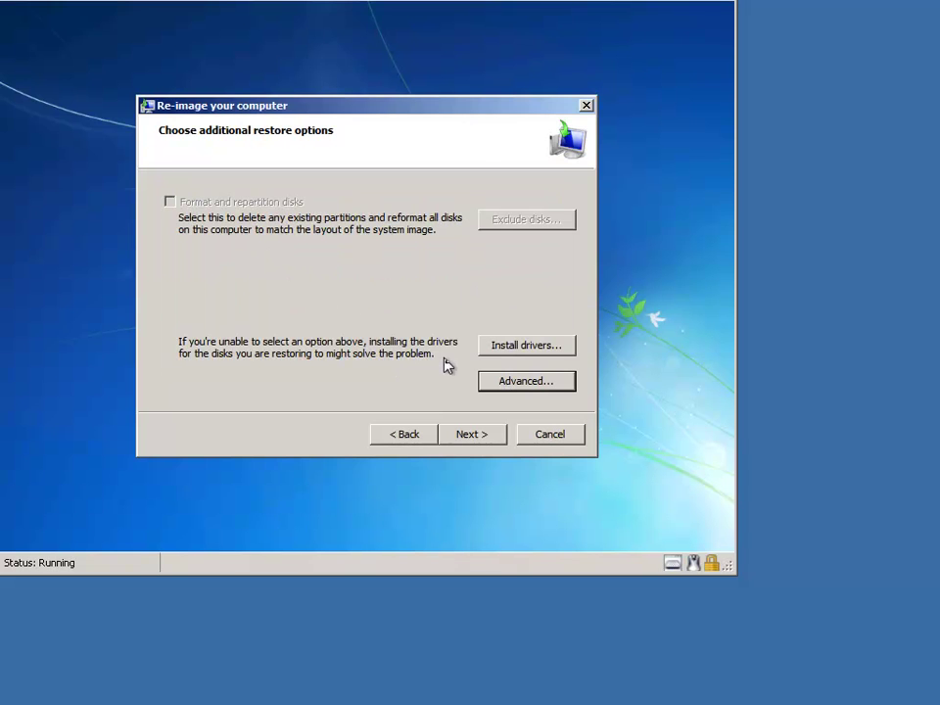
# Step: Proceed through the restore summary, finish, and accept the warning to re-image disk C:
pyautogui.click(465, 432)
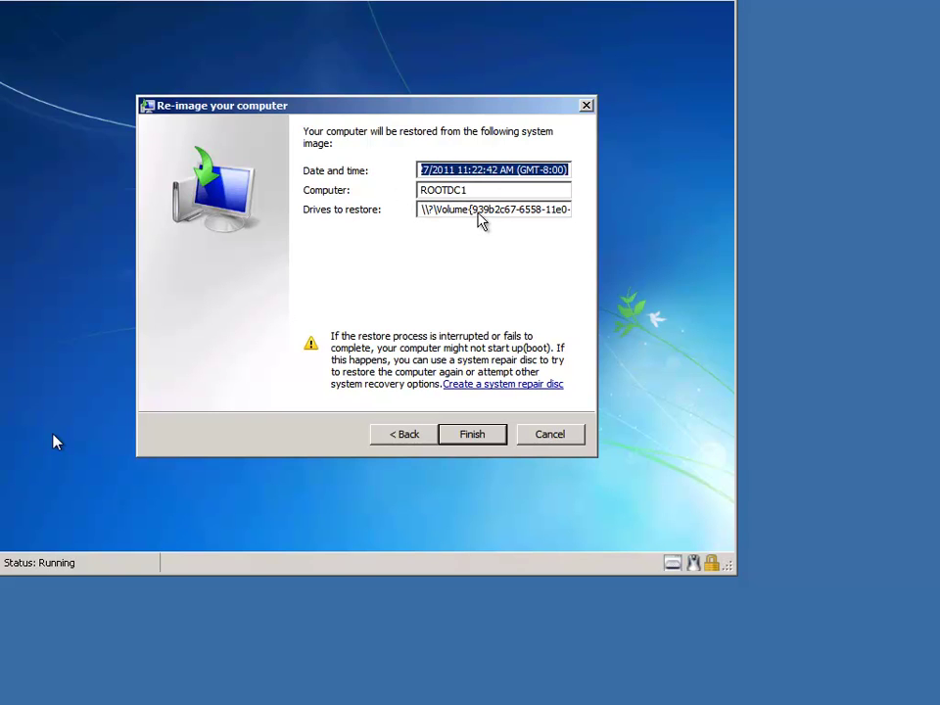
pyautogui.click(473, 435)
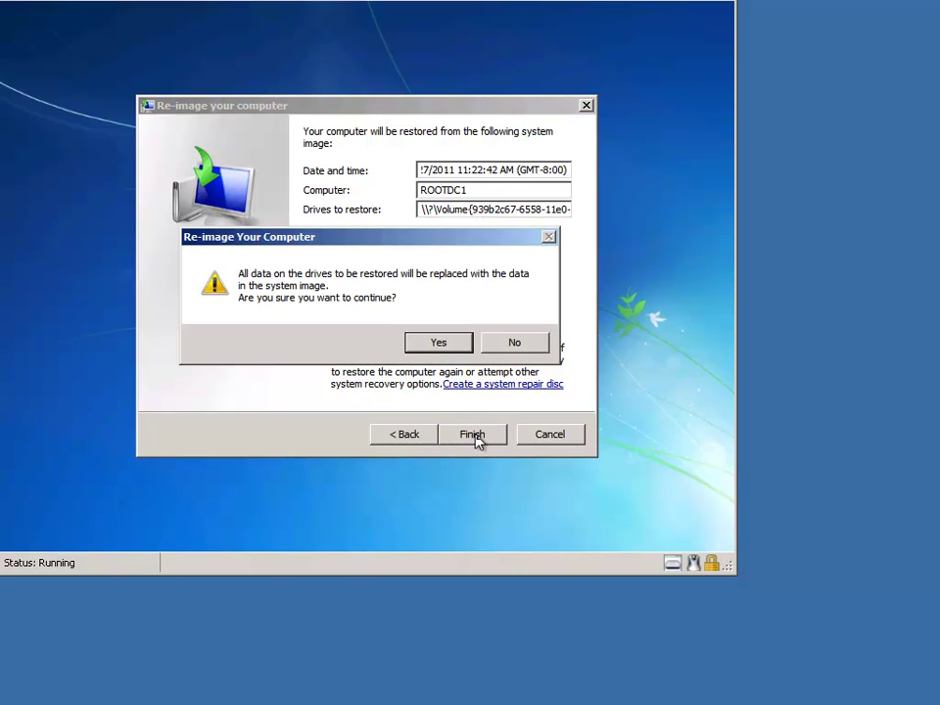
pyautogui.click(439, 342)
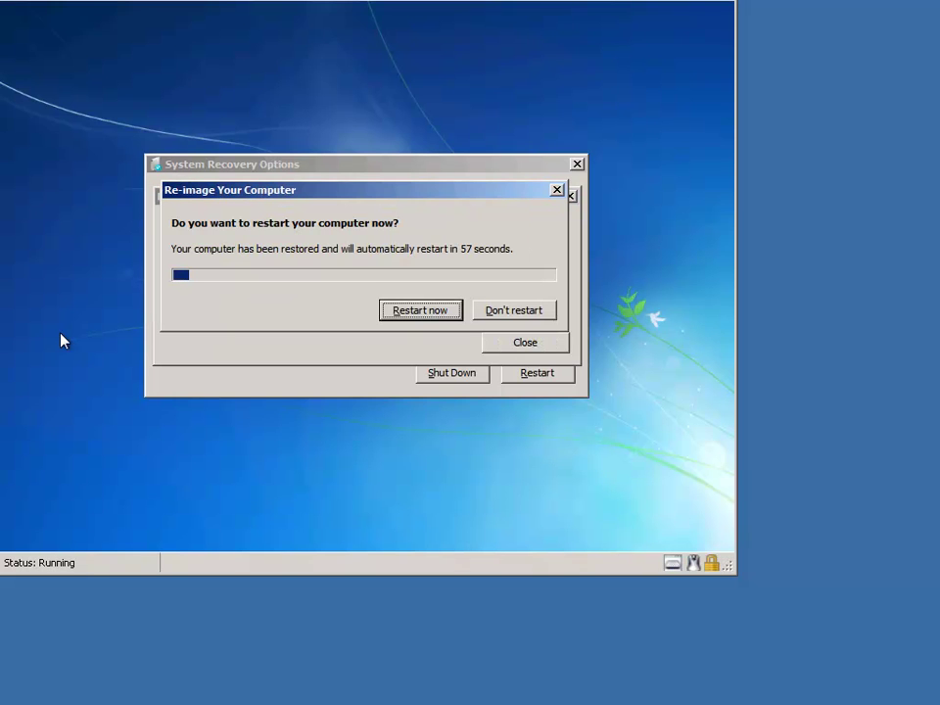
# Step: Restart the restored ROOTDC1 server and log back on with the Administrator password
pyautogui.click(420, 310)
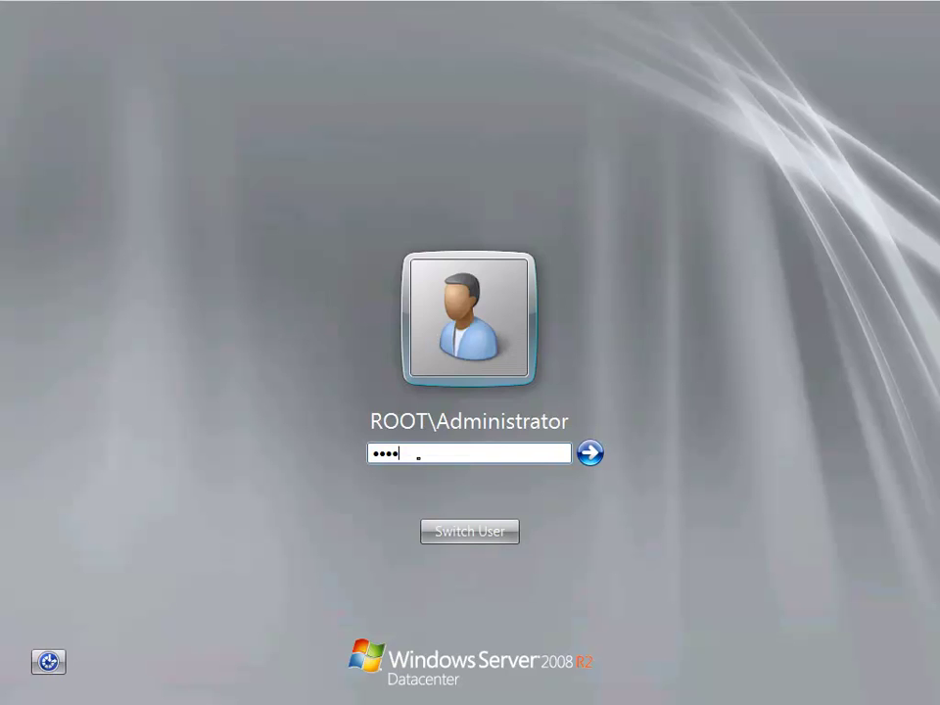
pyautogui.write('*****')
pyautogui.press('Return')
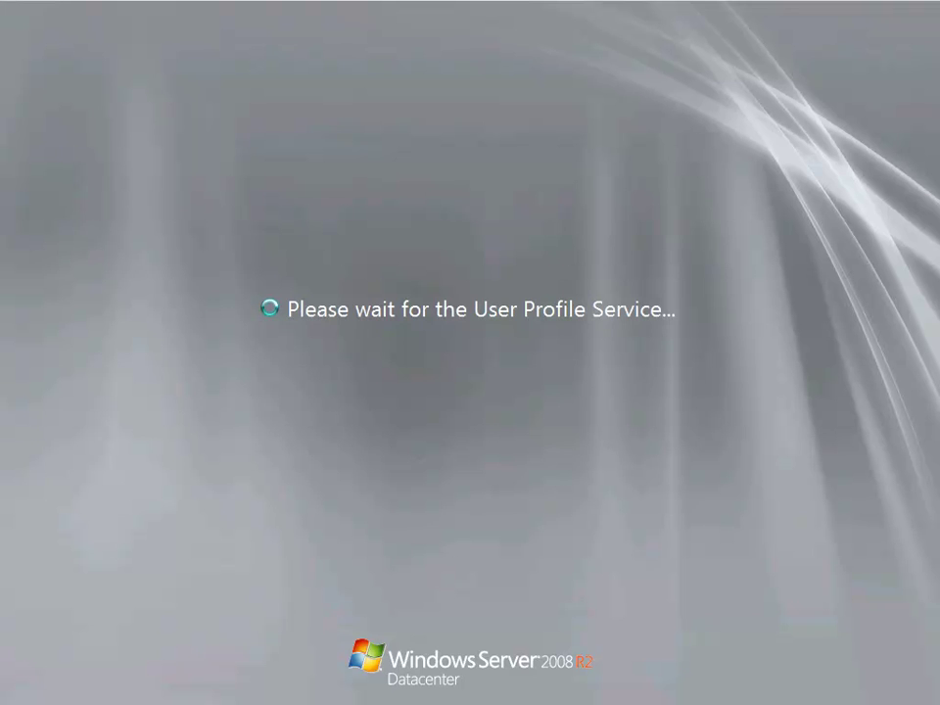